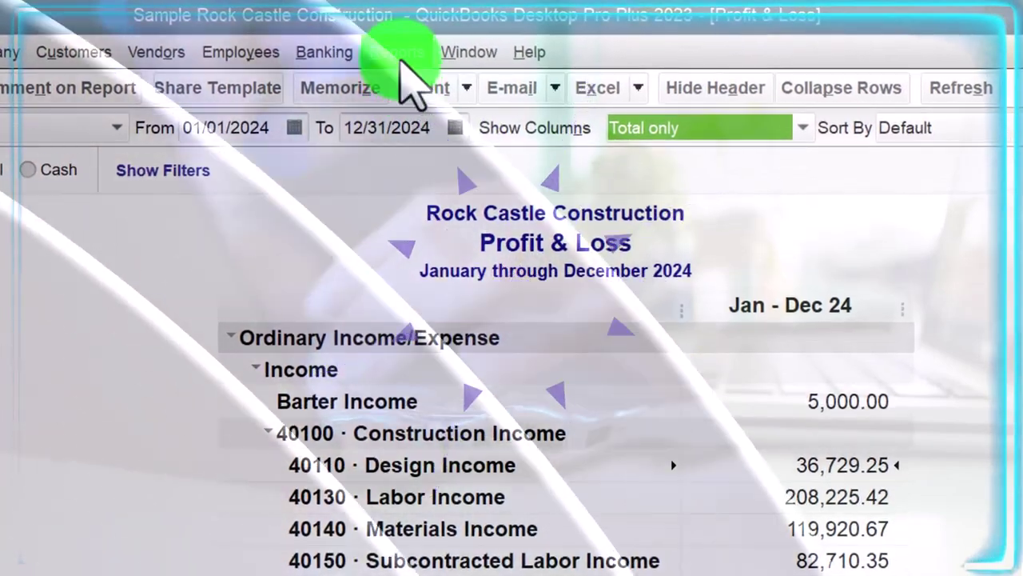
# Step: Open the Report Center maximized and show its standard Budgets reports
pyautogui.click(400, 56)
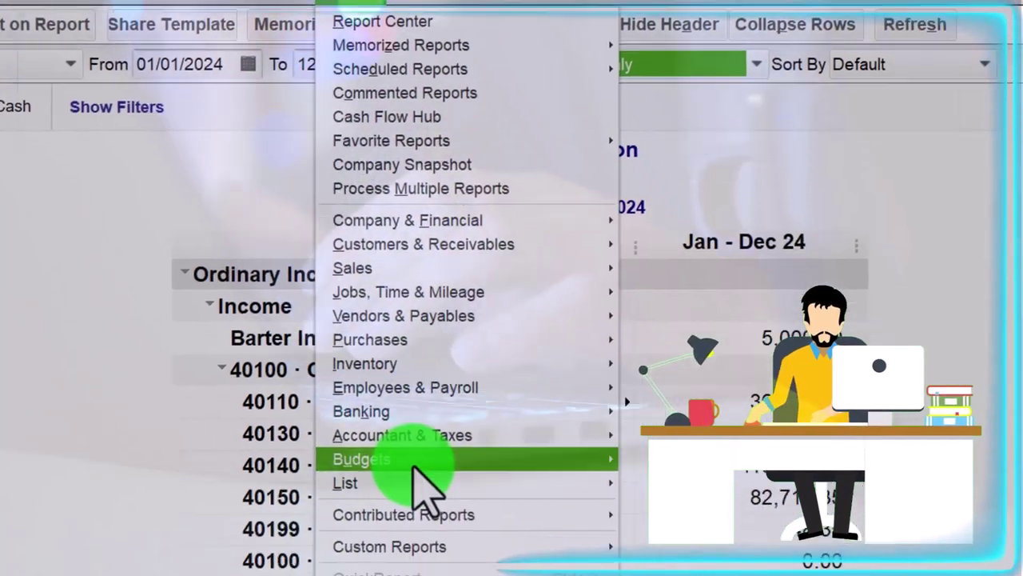
pyautogui.moveTo(432, 522)
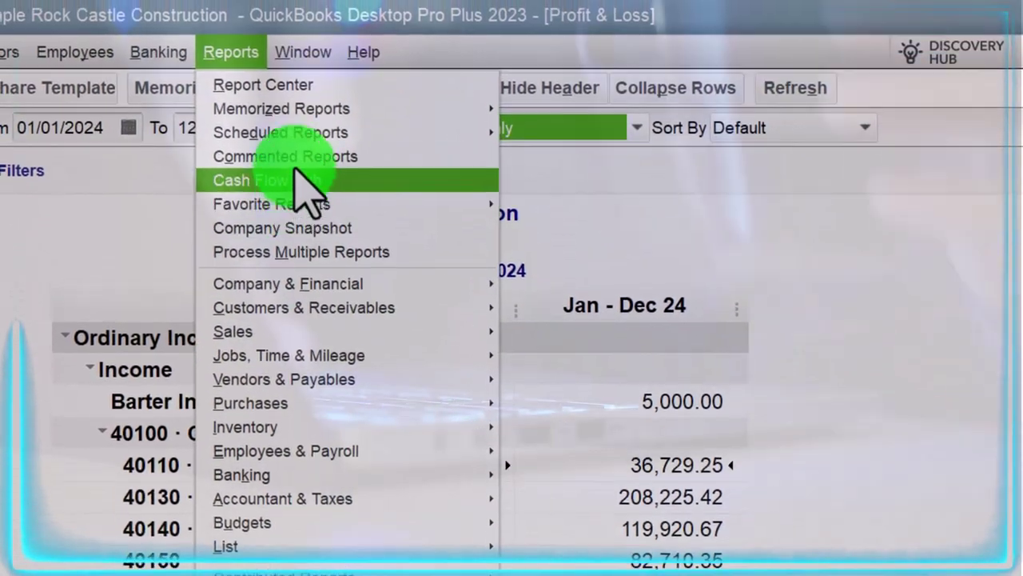
pyautogui.click(284, 93)
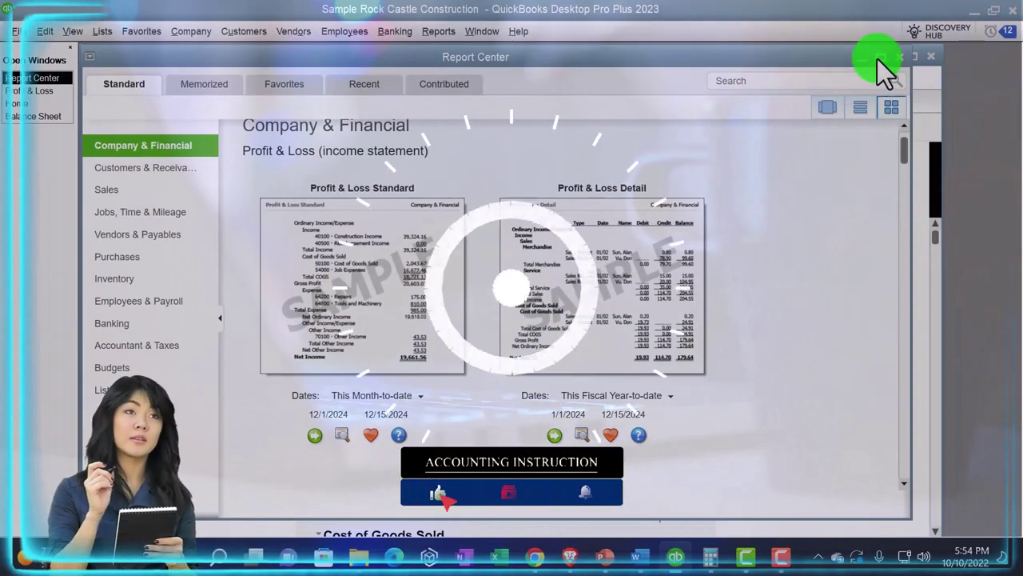
pyautogui.click(878, 58)
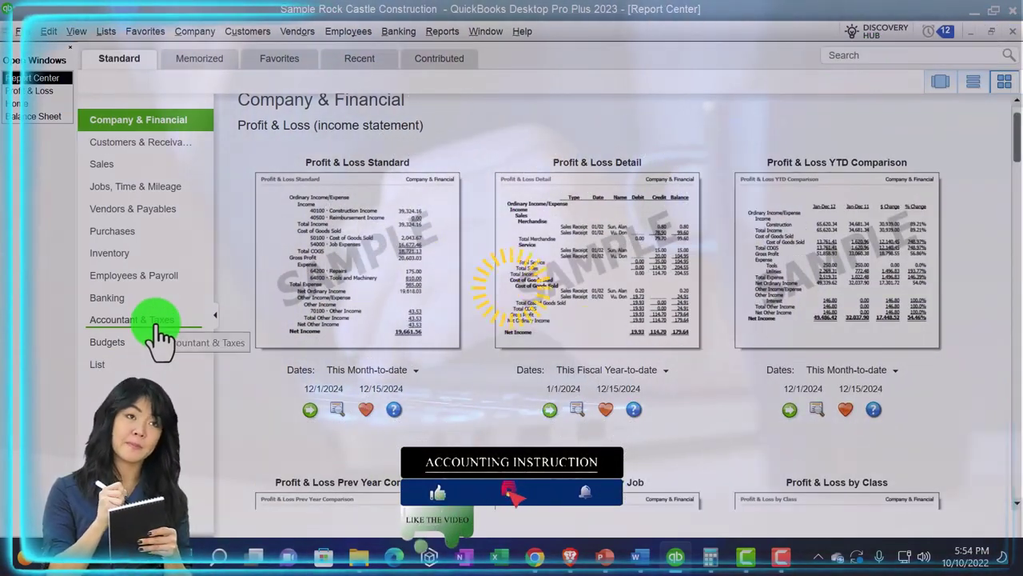
pyautogui.click(159, 329)
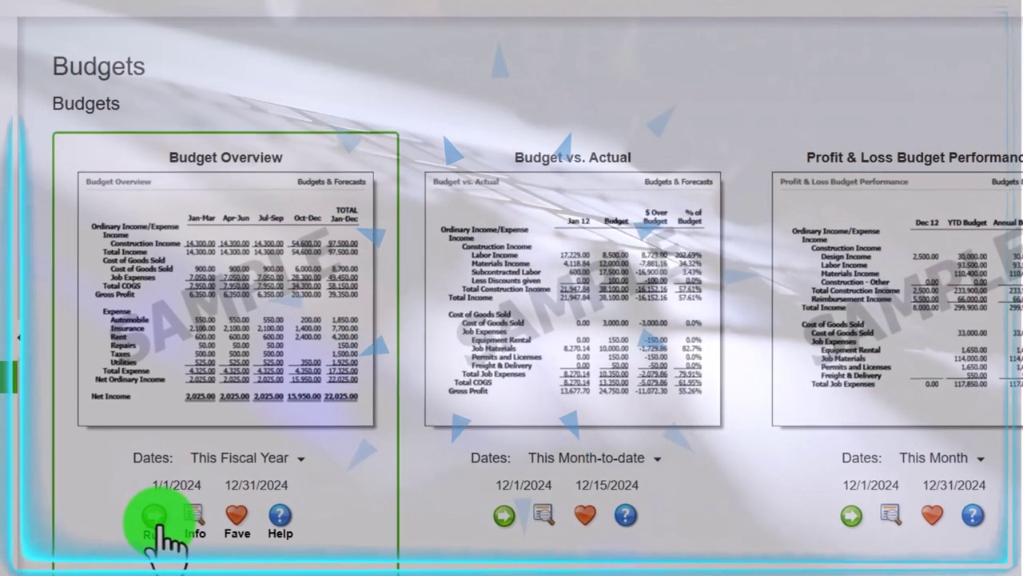
# Step: Generate the Budget Overview report using the budget FY2024-25 - Profit & Loss by Account
pyautogui.click(154, 520)
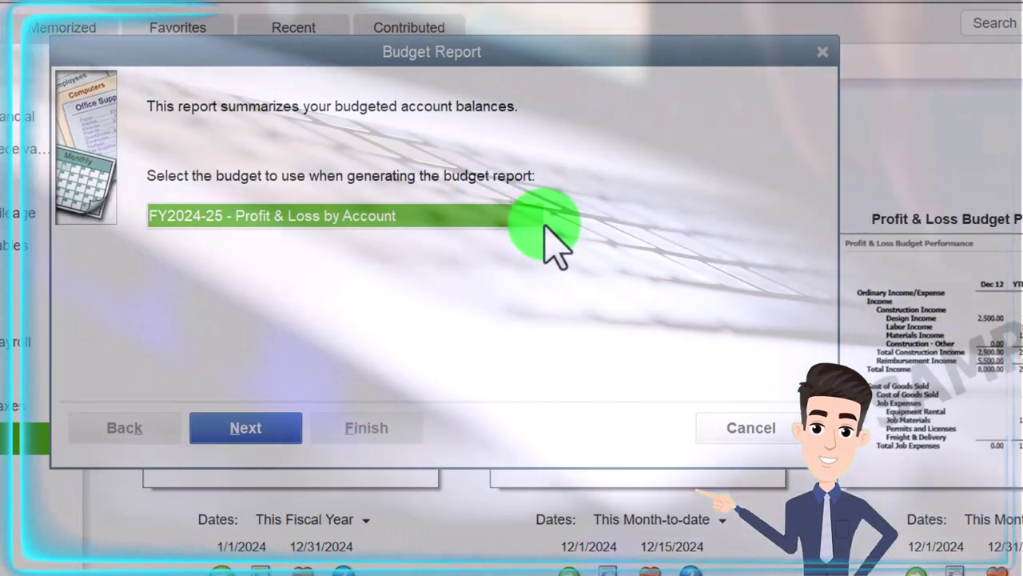
pyautogui.click(551, 216)
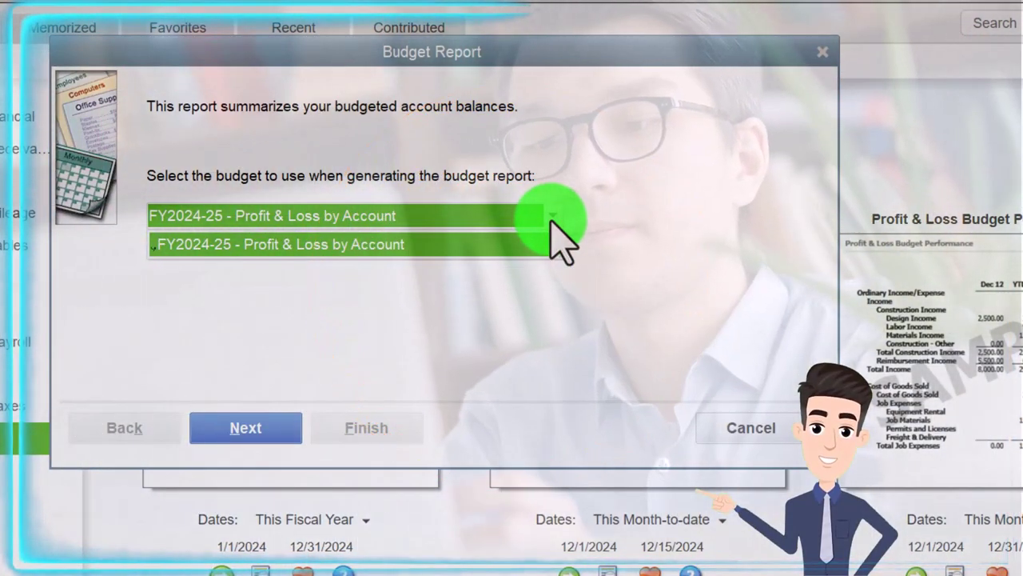
pyautogui.click(608, 232)
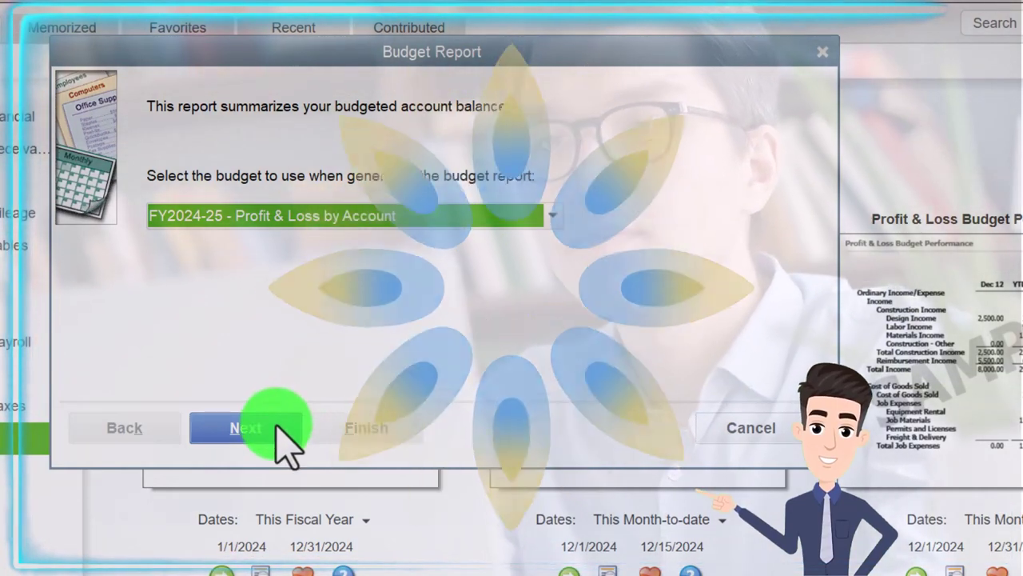
pyautogui.click(276, 424)
pyautogui.click(277, 428)
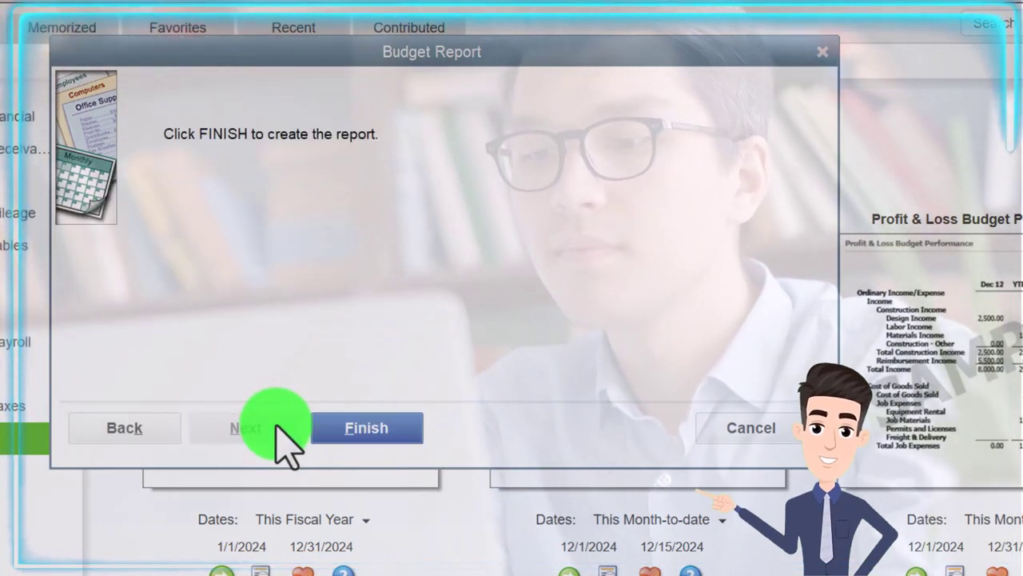
pyautogui.click(347, 429)
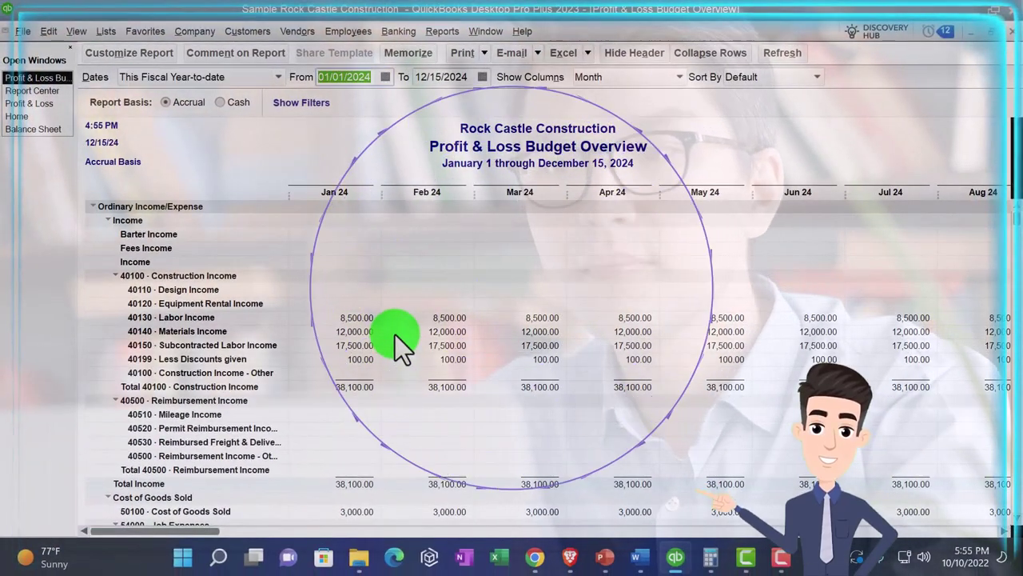
# Step: Set the budget overview's date range to 01/01/2024 through 12/31/2024 and show its columns by quarter
pyautogui.press('Tab')
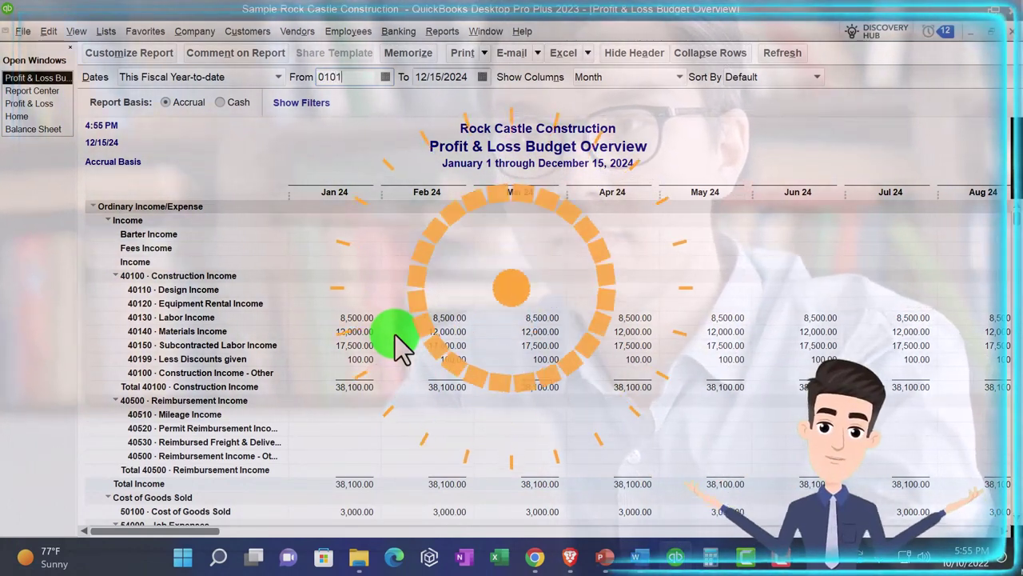
pyautogui.press('Tab')
pyautogui.write('12/31/2024')
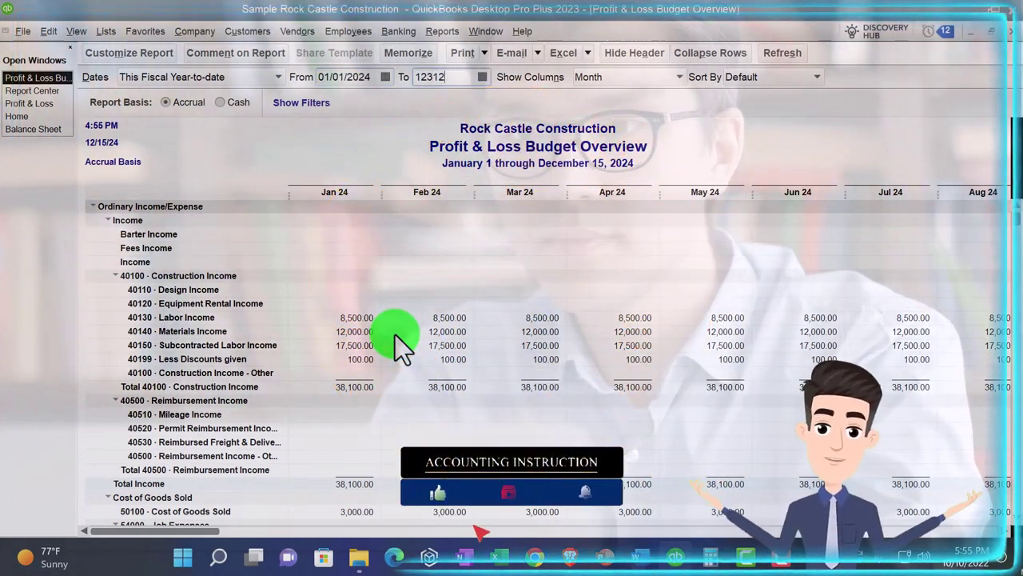
pyautogui.press('Tab')
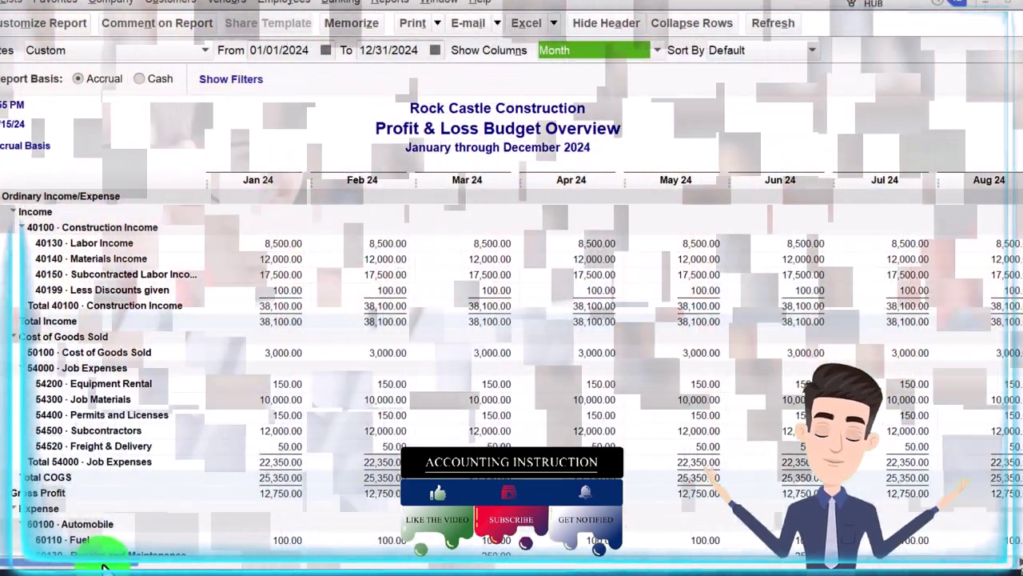
pyautogui.moveTo(102, 566); pyautogui.dragTo(724, 567)
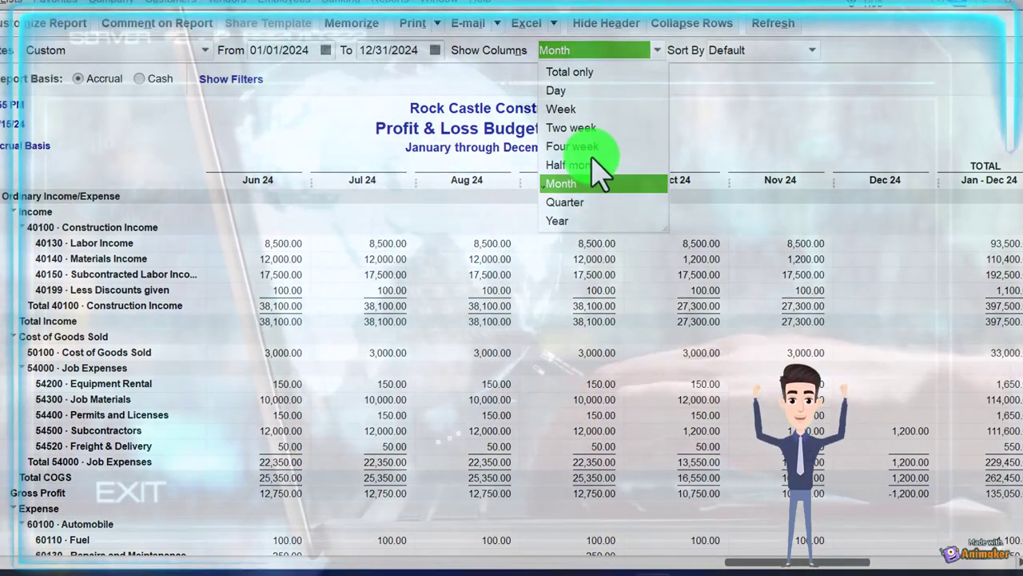
pyautogui.click(593, 202)
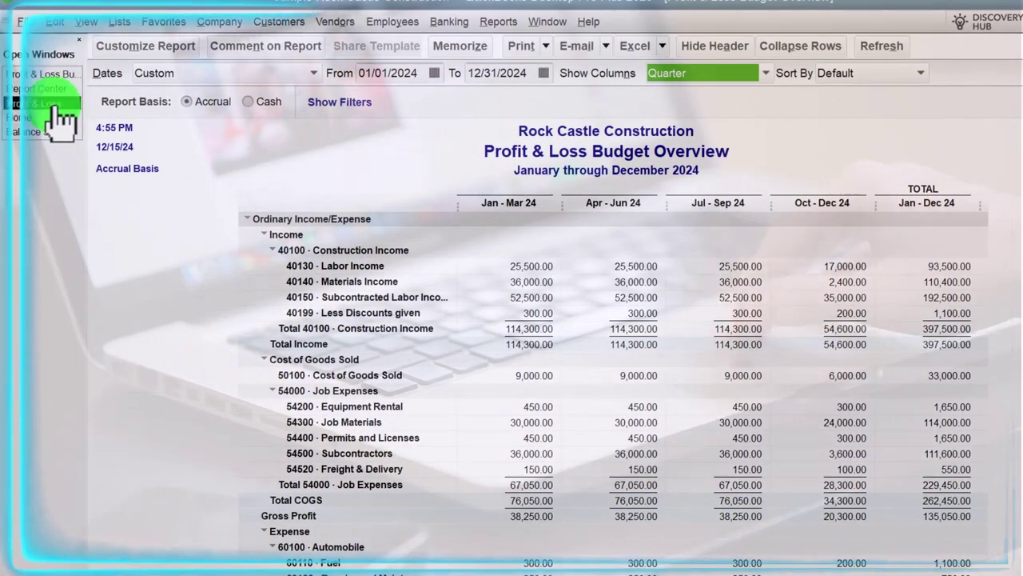
# Step: Review the open Profit & Loss report and the Balance Sheet, and return to the Profit & Loss
pyautogui.click(49, 104)
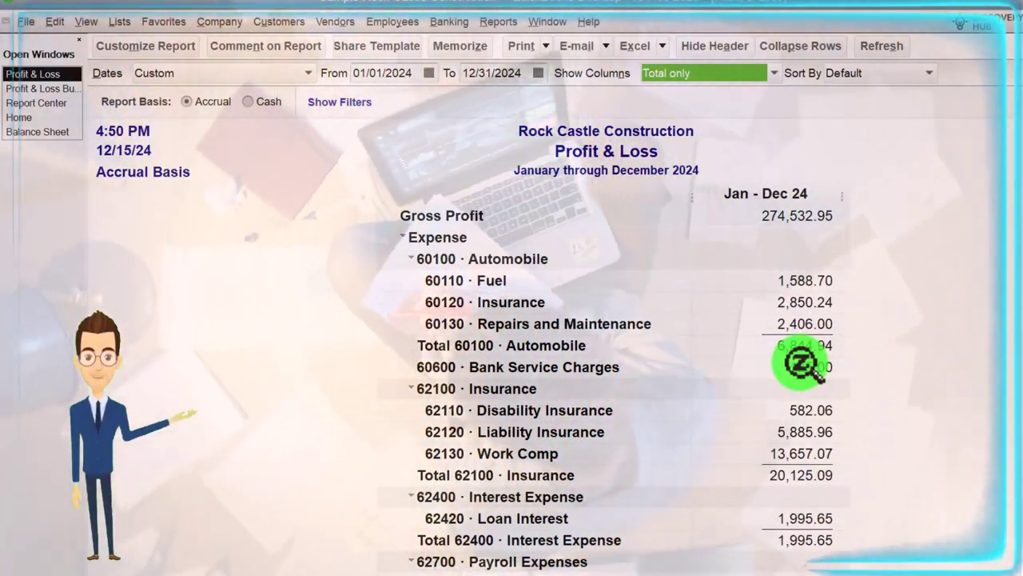
pyautogui.scroll(9, 800, 363)
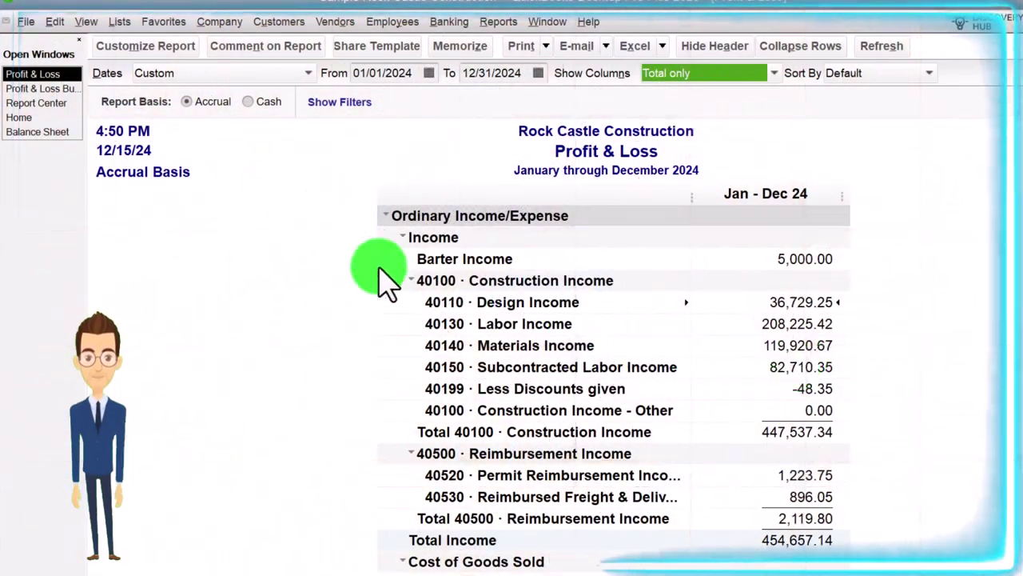
pyautogui.click(48, 131)
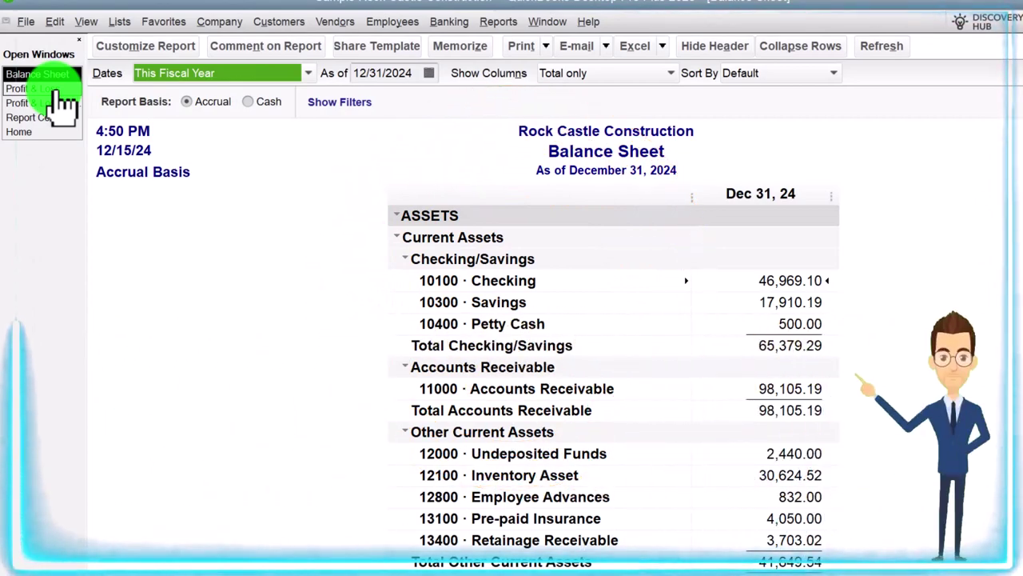
pyautogui.click(56, 89)
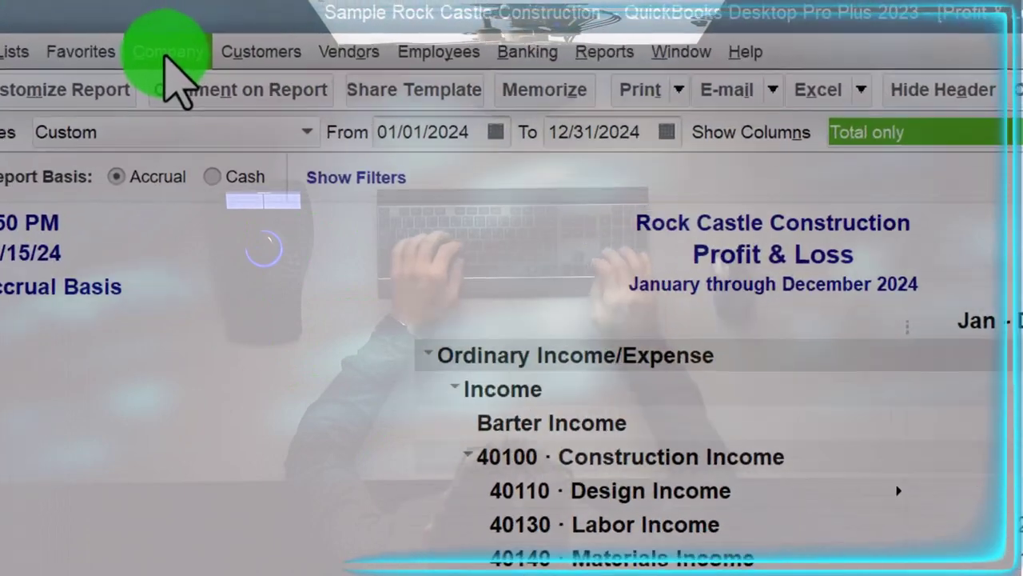
# Step: Start a new budget from budget setup to view its year and type options, and close the wizard without creating one
pyautogui.click(216, 25)
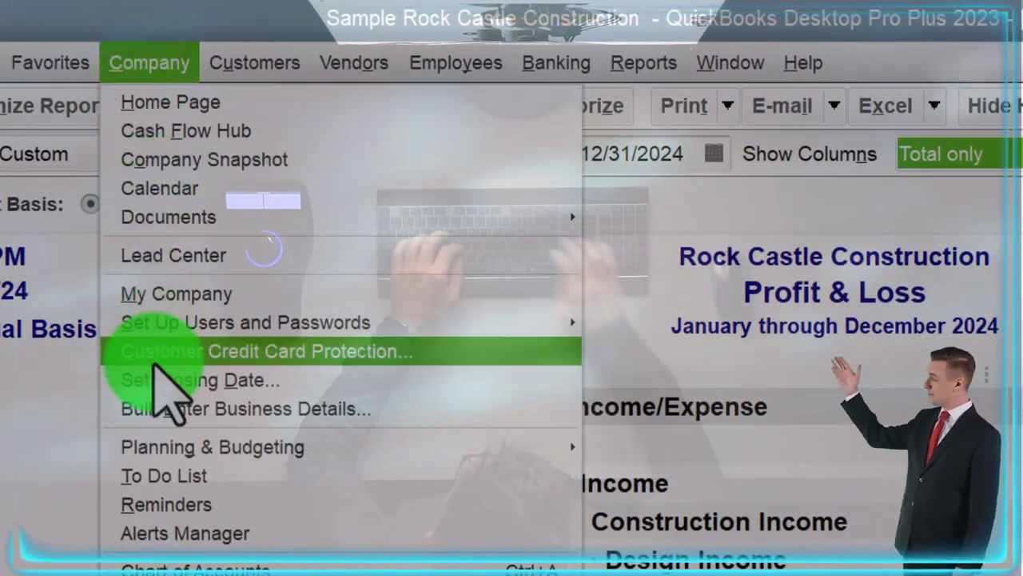
pyautogui.moveTo(176, 446)
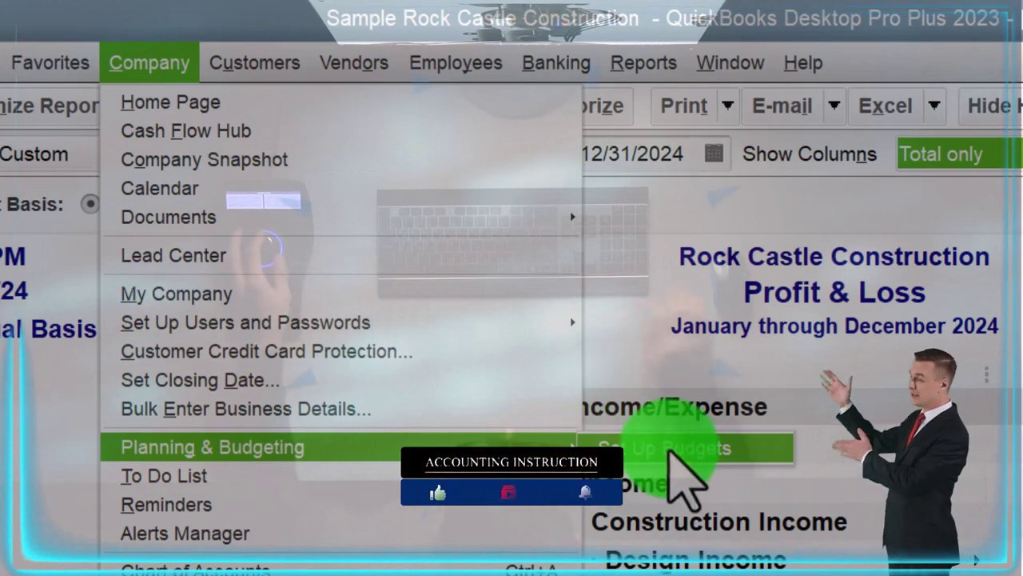
pyautogui.click(676, 448)
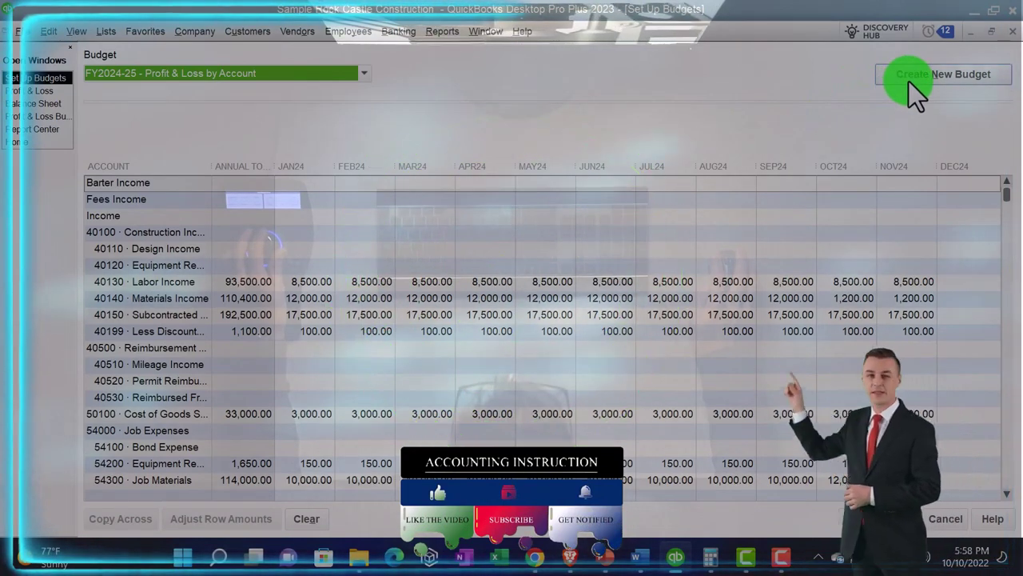
pyautogui.click(909, 82)
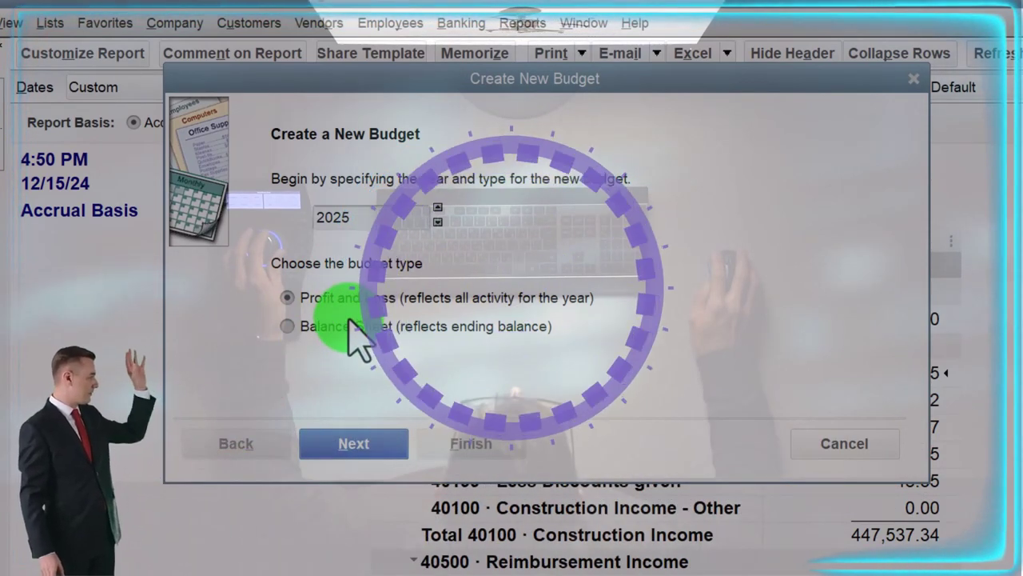
pyautogui.click(916, 80)
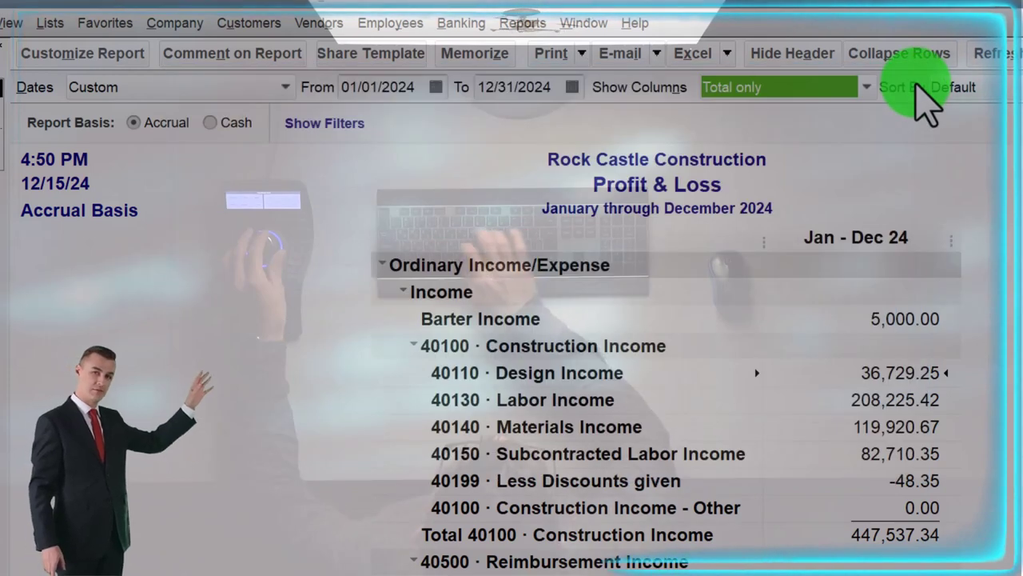
# Step: Open budget setup for FY2024-25 - Profit & Loss by Account and examine the monthly amounts across its income and expense accounts
pyautogui.click(171, 24)
pyautogui.moveTo(239, 307)
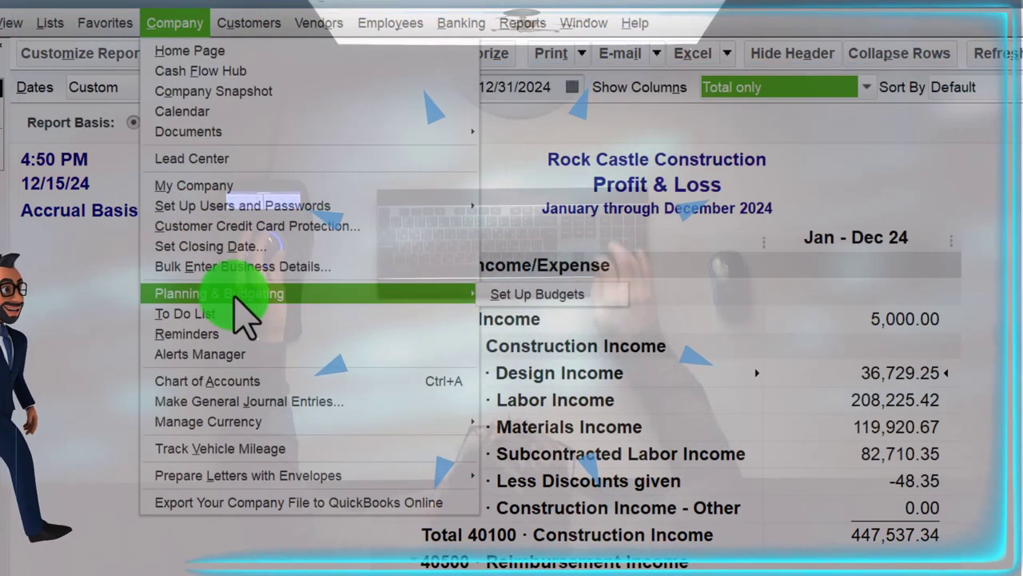
pyautogui.click(497, 295)
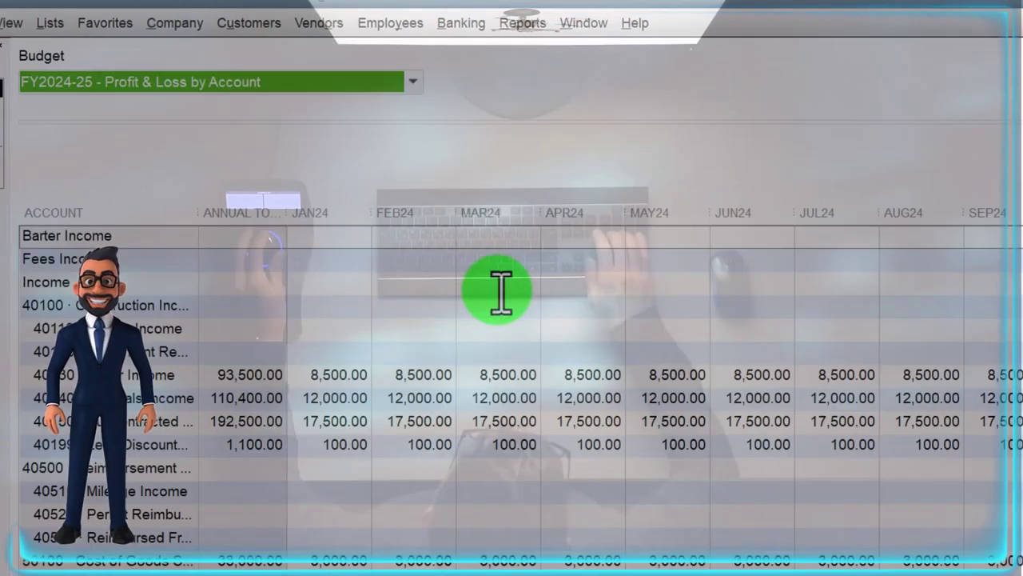
pyautogui.scroll(-2, 360, 296)
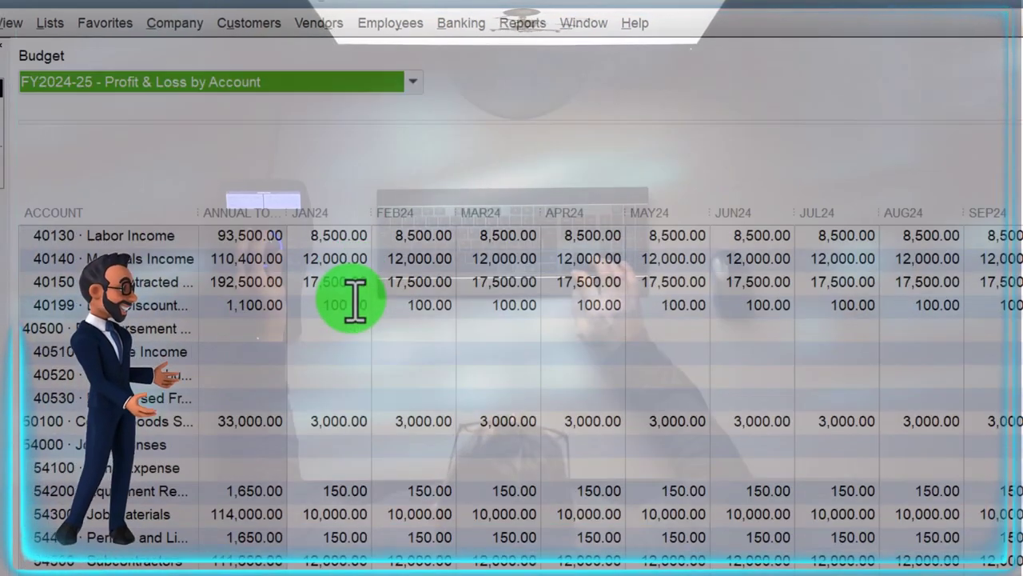
pyautogui.scroll(2, 344, 344)
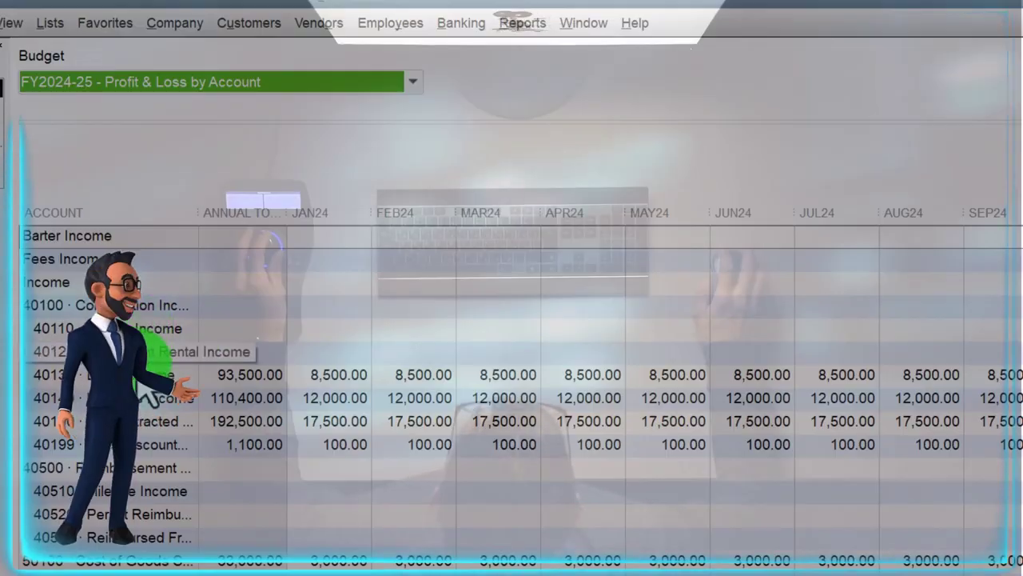
pyautogui.scroll(-5, 148, 350)
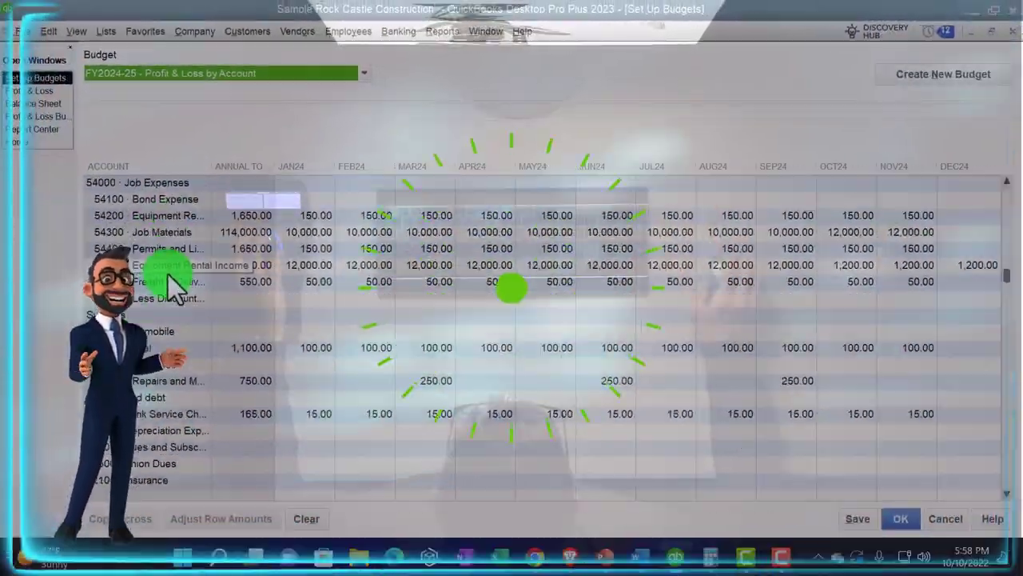
pyautogui.scroll(-7, 169, 275)
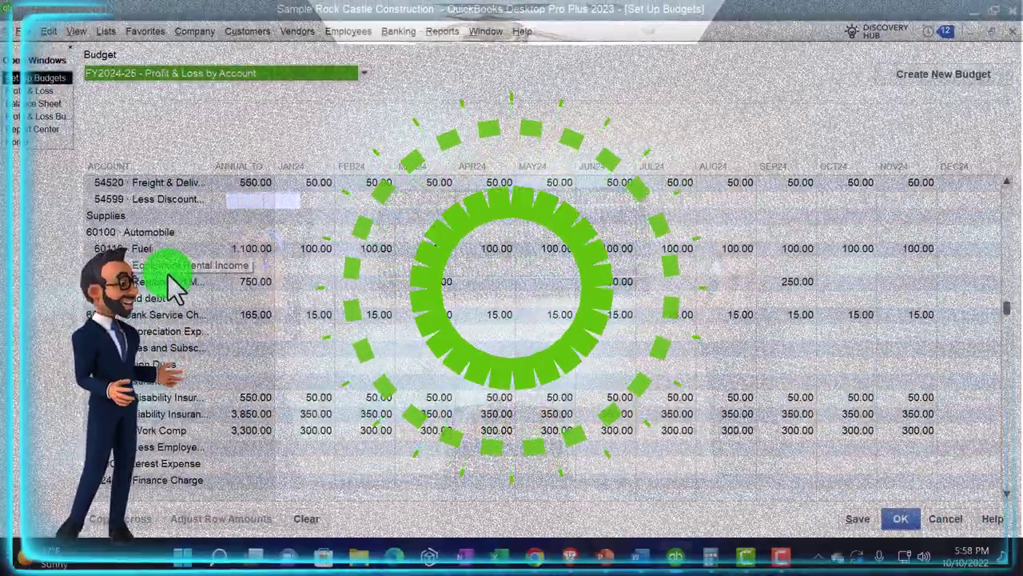
pyautogui.scroll(7, 169, 276)
pyautogui.scroll(8, 168, 274)
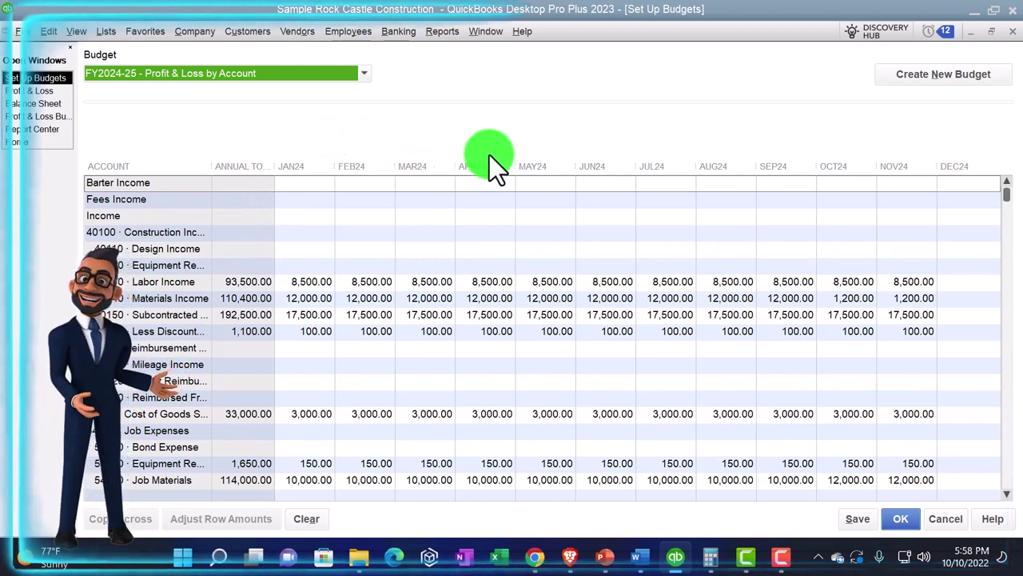
# Step: Inspect the monthly budget cells for labor, materials and subcontracted labor income, and return to the Profit & Loss report
pyautogui.click(303, 282)
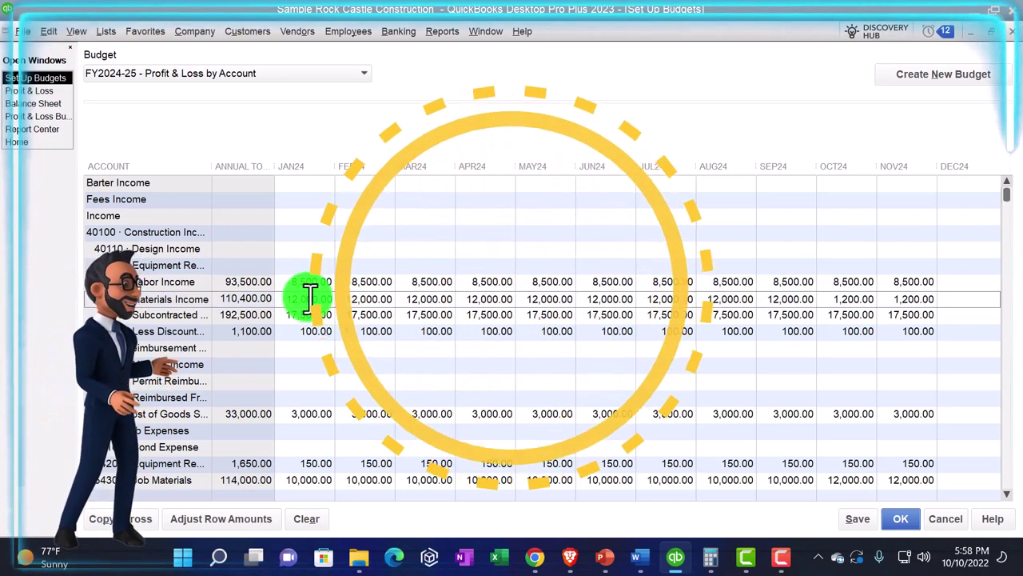
pyautogui.click(324, 300)
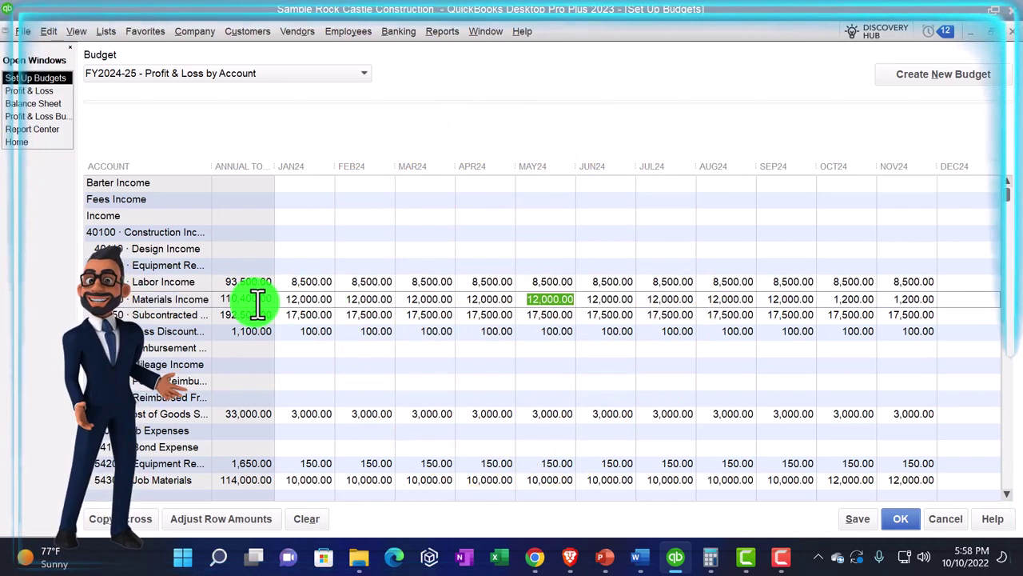
pyautogui.click(326, 315)
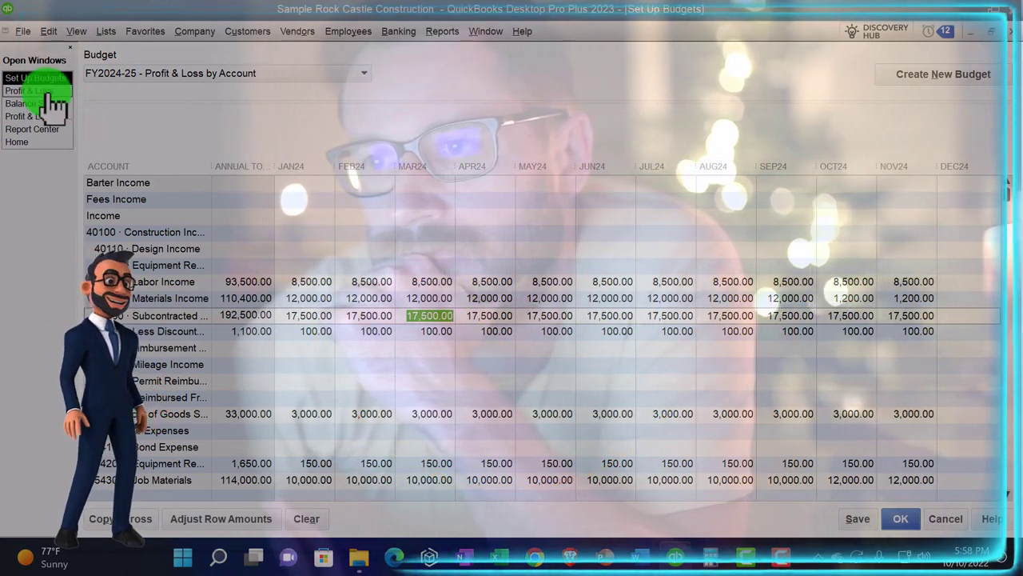
pyautogui.click(48, 91)
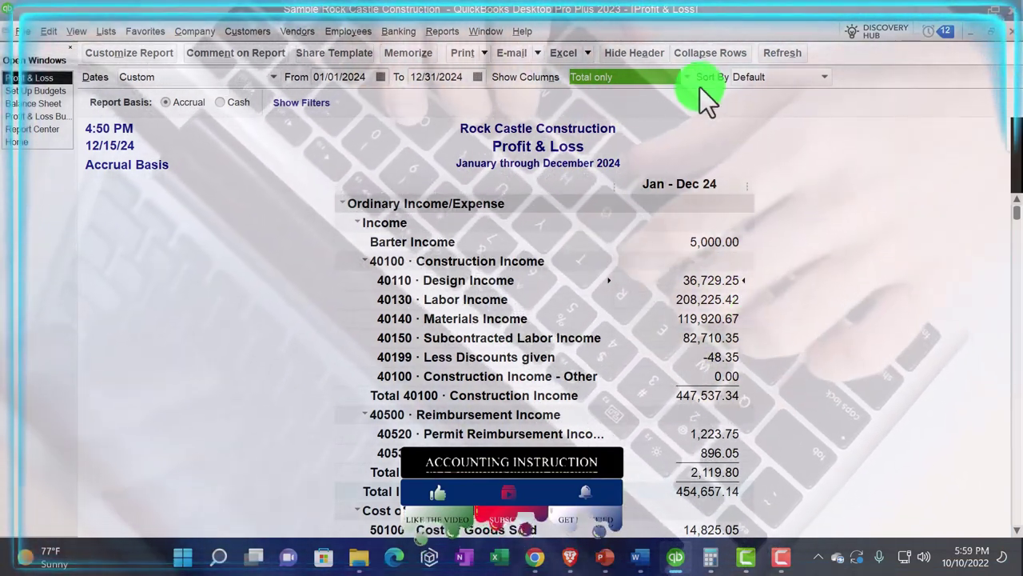
# Step: Show the Profit & Loss report by month and review the monthly columns through the total
pyautogui.click(686, 77)
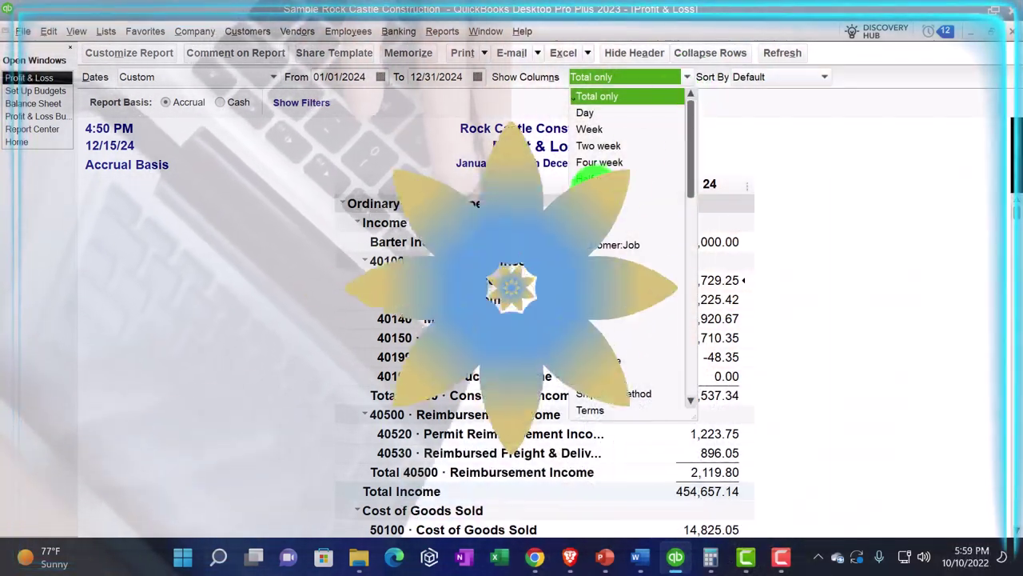
pyautogui.click(590, 195)
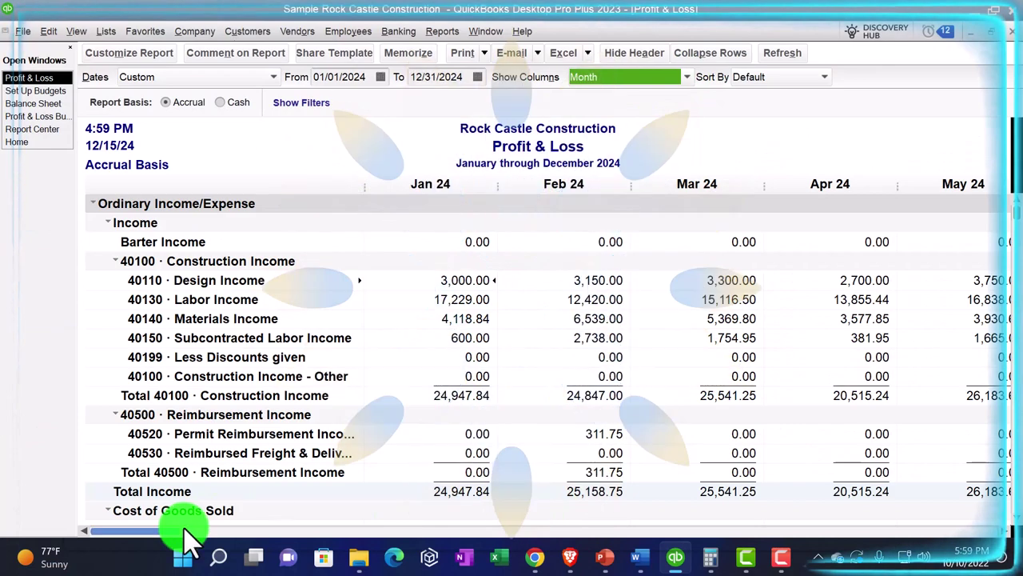
pyautogui.moveTo(298, 534); pyautogui.dragTo(988, 536)
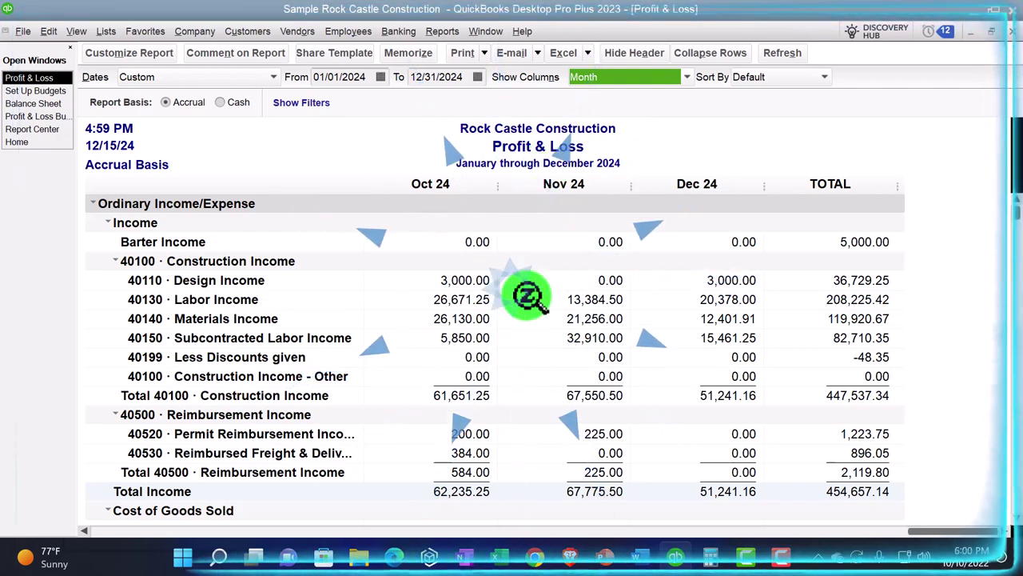
pyautogui.scroll(-1, 528, 296)
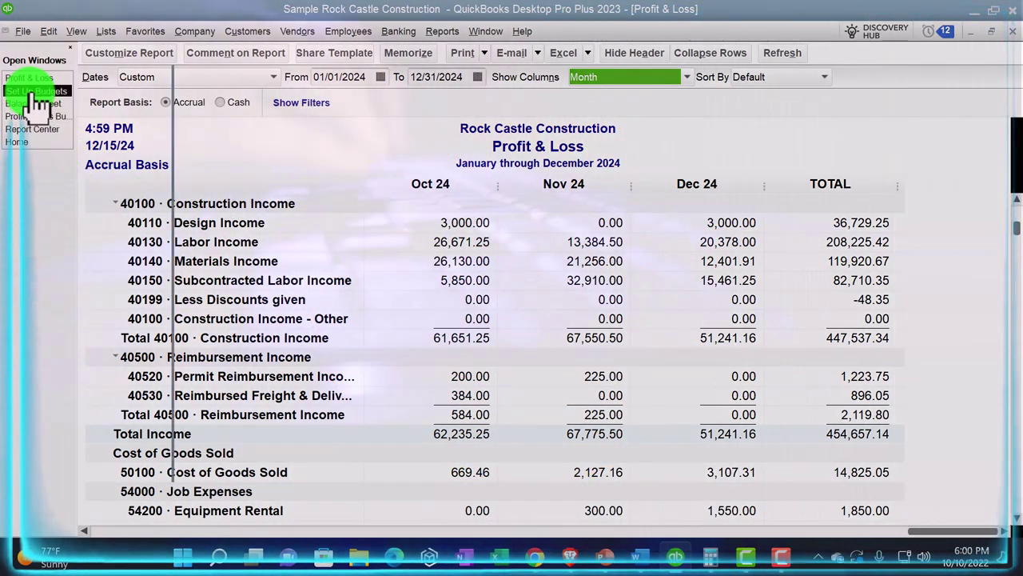
# Step: Revisit the budget setup window, then show the Profit & Loss Budget Overview columns by year
pyautogui.click(34, 90)
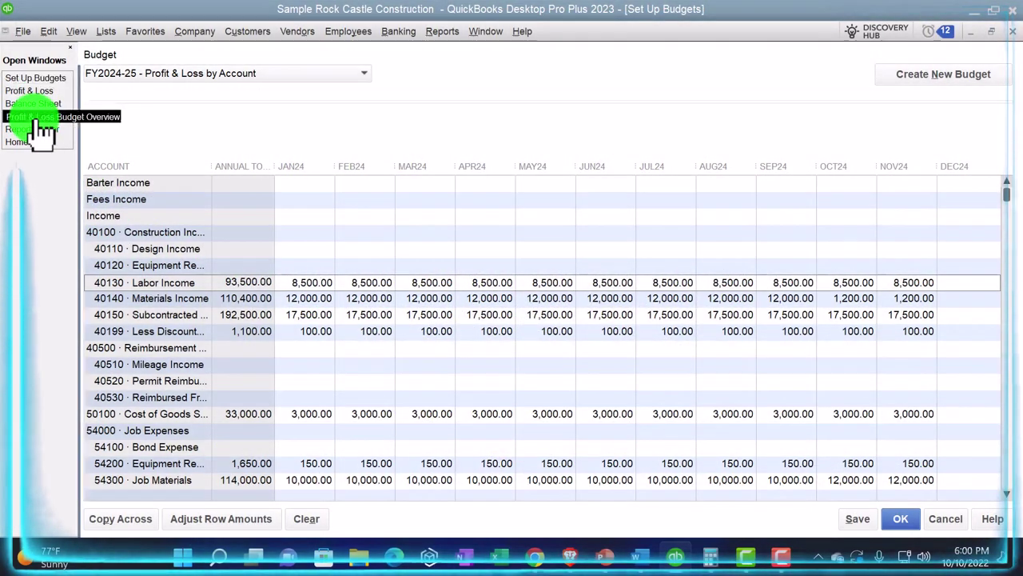
pyautogui.click(32, 117)
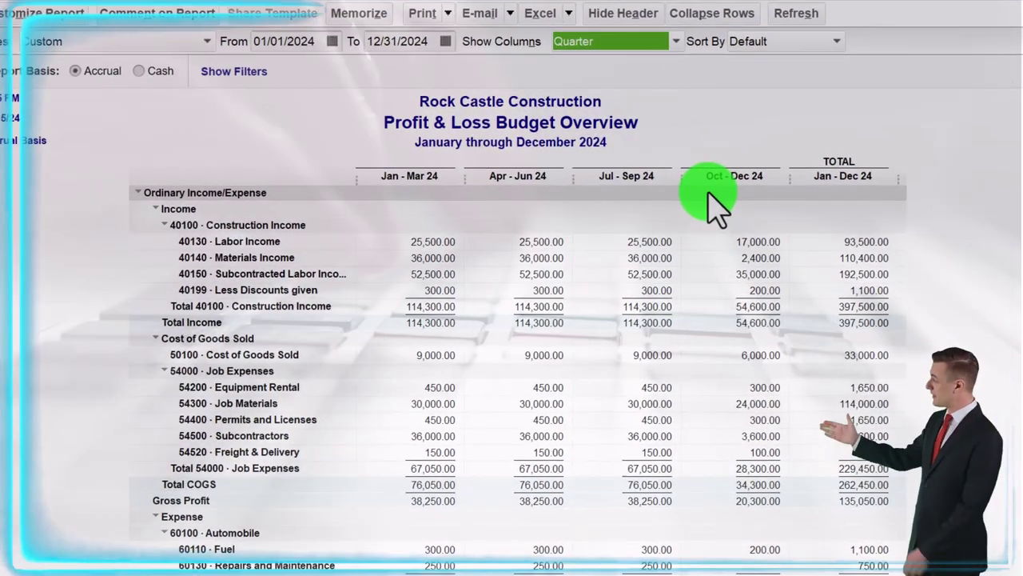
pyautogui.click(676, 44)
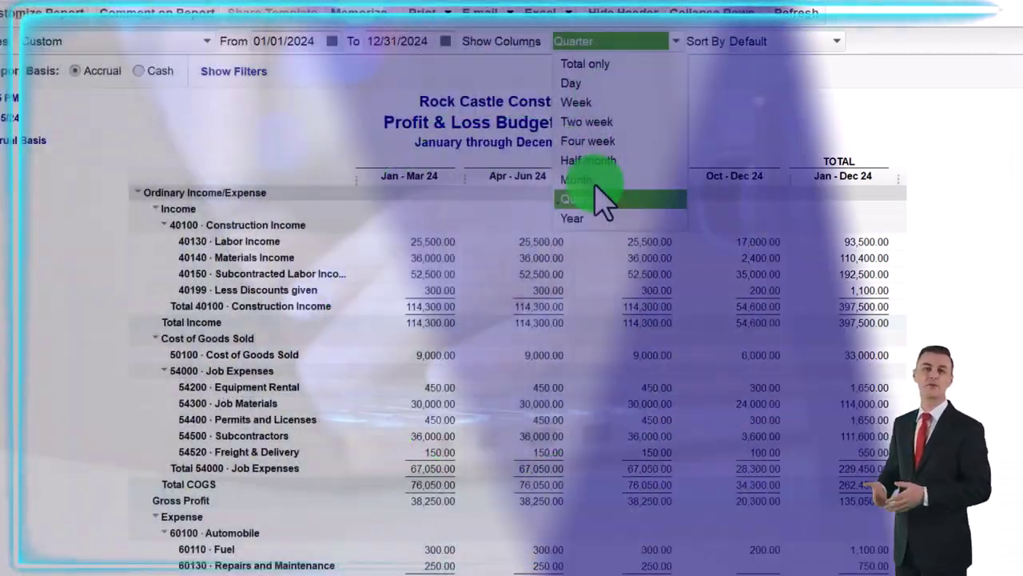
pyautogui.click(584, 218)
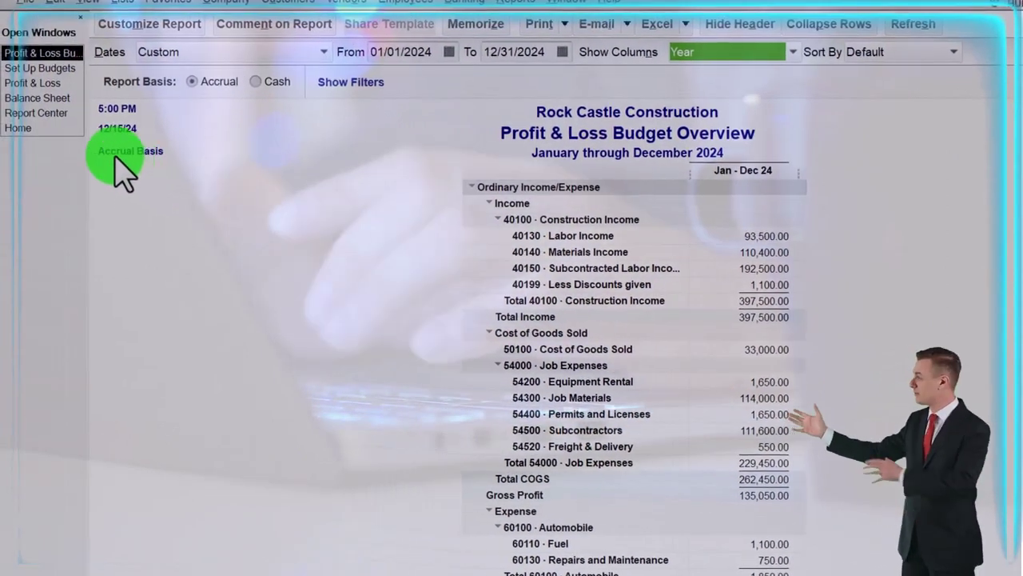
# Step: Generate a Budget vs. Actual report from the Report Center using FY2024-25 - Profit & Loss by Account and the Account by Month layout
pyautogui.click(69, 115)
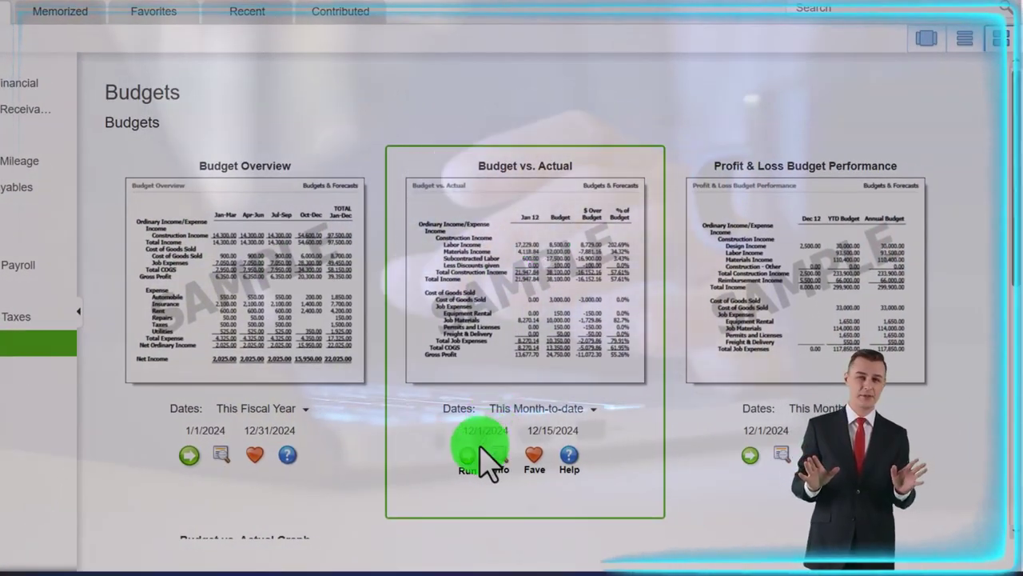
pyautogui.click(472, 452)
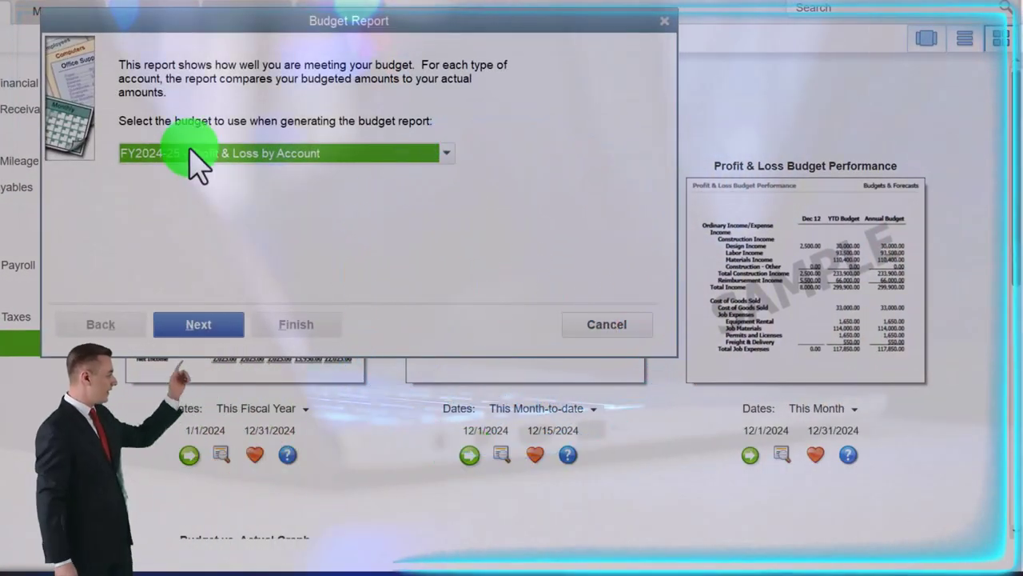
pyautogui.click(226, 330)
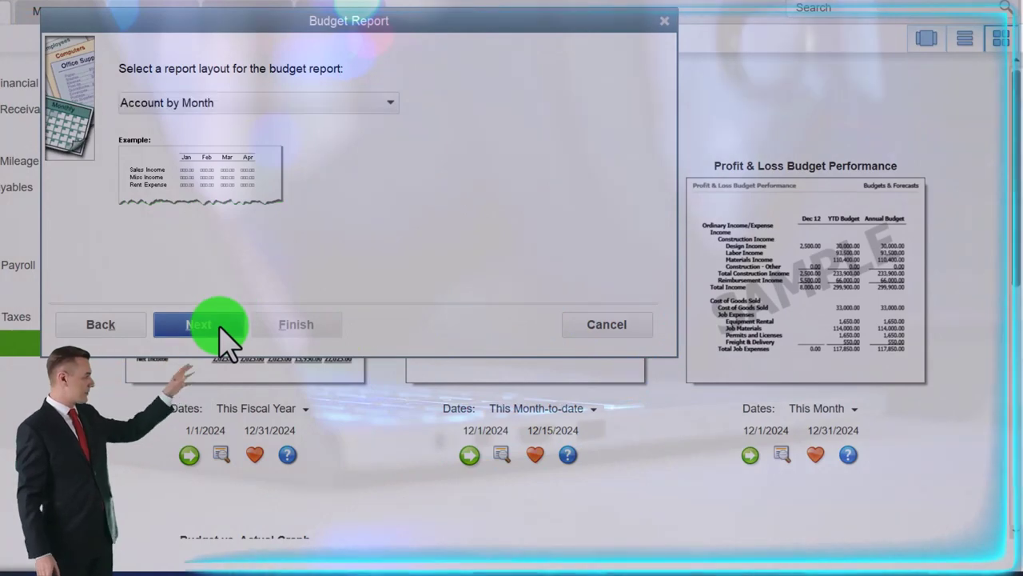
pyautogui.click(225, 329)
pyautogui.click(294, 334)
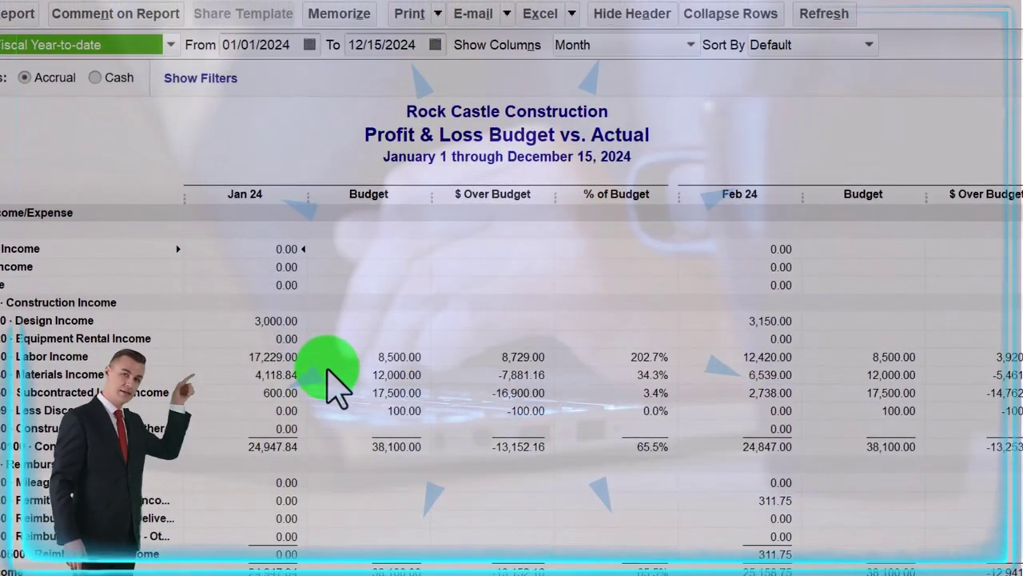
# Step: Set the end date of the Profit & Loss Budget vs. Actual report to 12/31/2024
pyautogui.press('Tab')
pyautogui.press('Tab')
pyautogui.write('12/31/202')
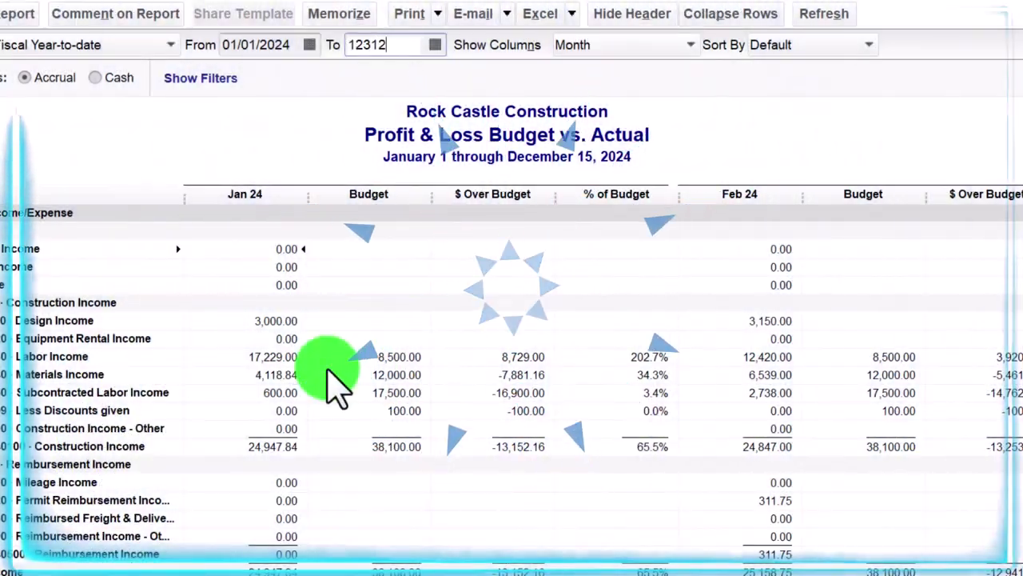
pyautogui.write('4')
pyautogui.press('Tab')
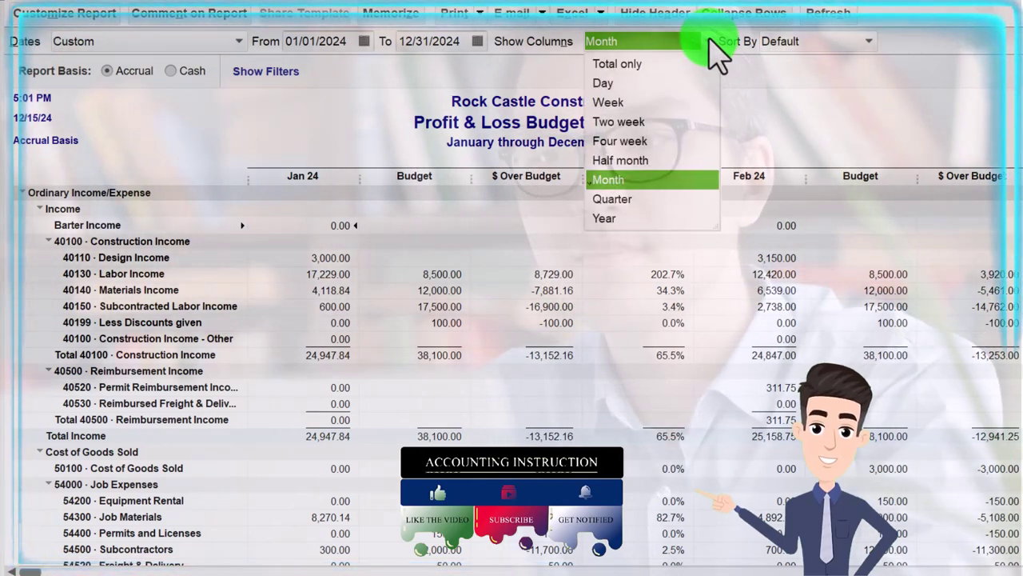
# Step: Show the Budget vs. Actual columns by quarter, look across them, and change the columns to Year
pyautogui.click(612, 199)
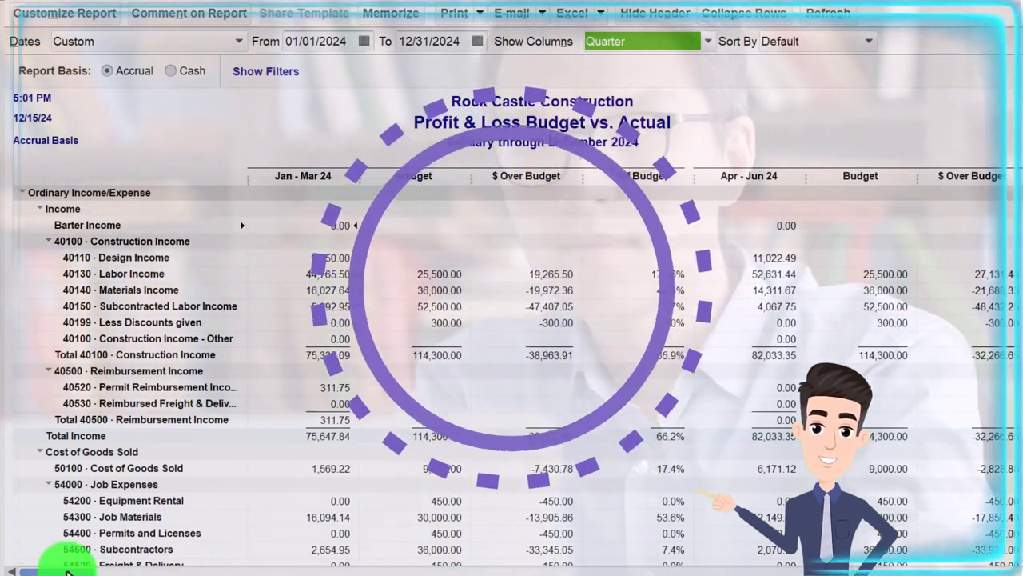
pyautogui.moveTo(36, 571); pyautogui.dragTo(276, 496)
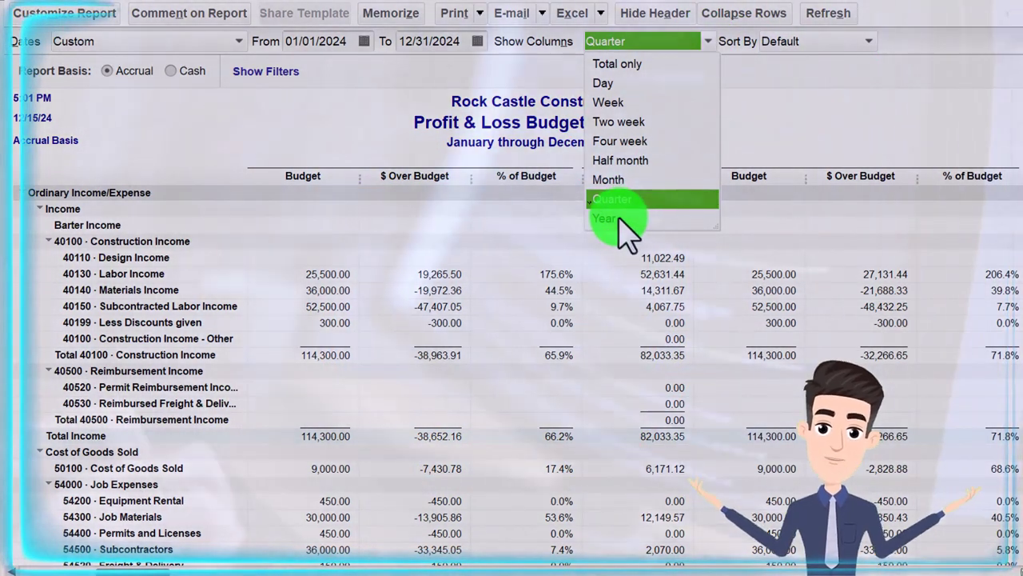
pyautogui.click(625, 218)
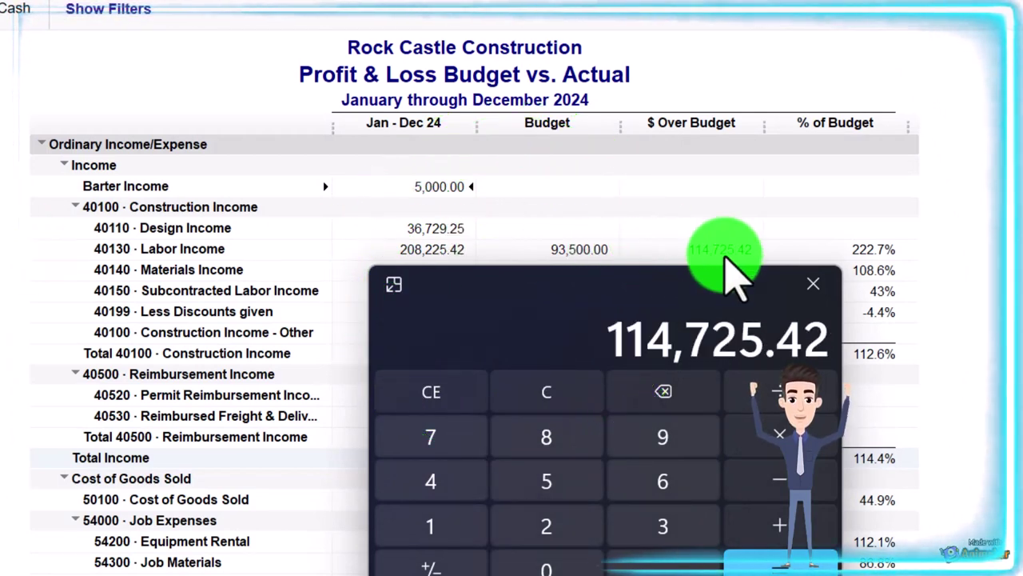
# Step: Check the Labor Income percentage of budget in the calculator by dividing 208,225.42 by 93,500
pyautogui.click(595, 406)
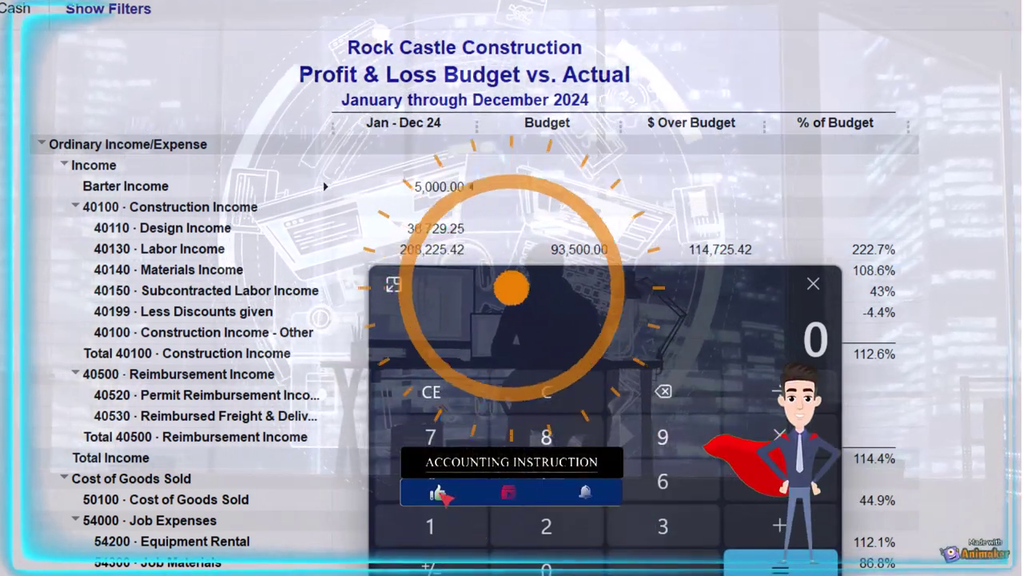
pyautogui.write('208225.42')
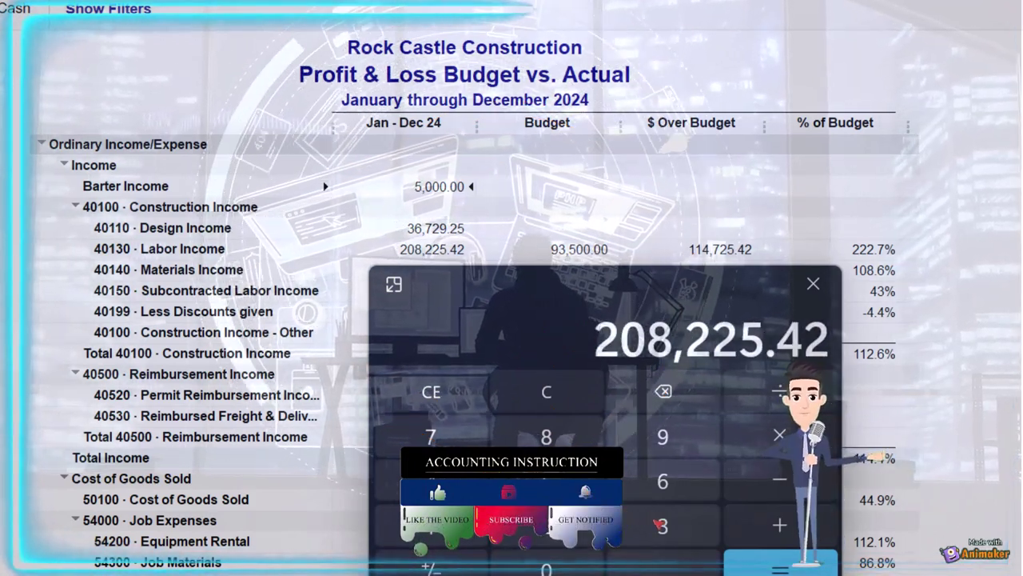
pyautogui.write('/935')
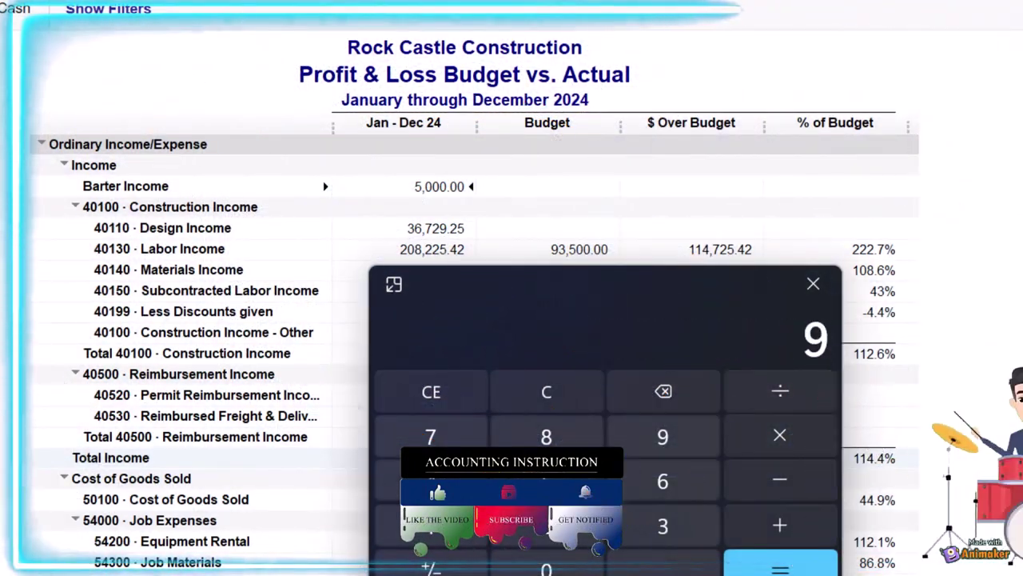
pyautogui.write('00')
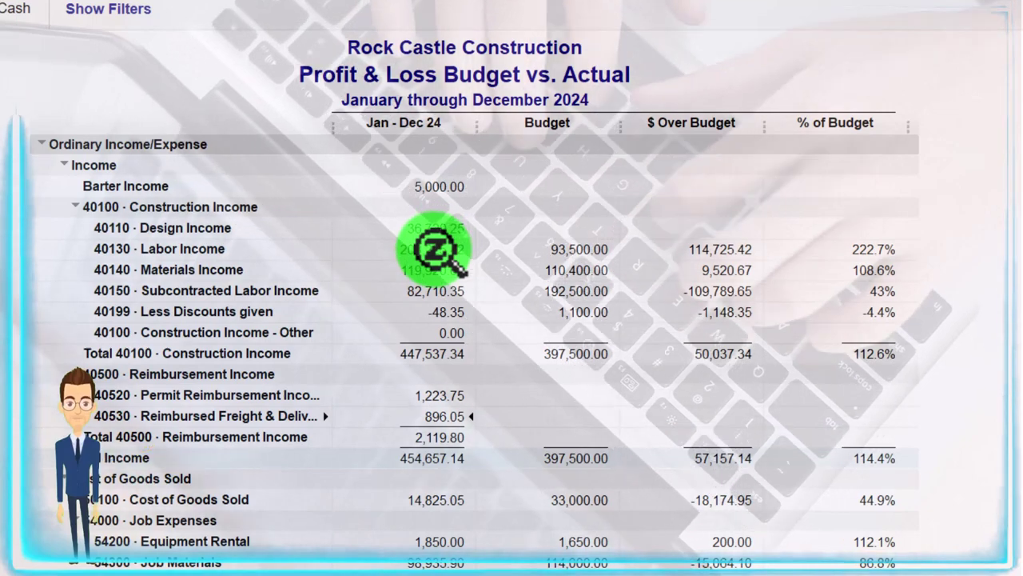
# Step: Change the Budget vs. Actual columns to Quarter and review the expense accounts through the total columns
pyautogui.scroll(-5, 434, 250)
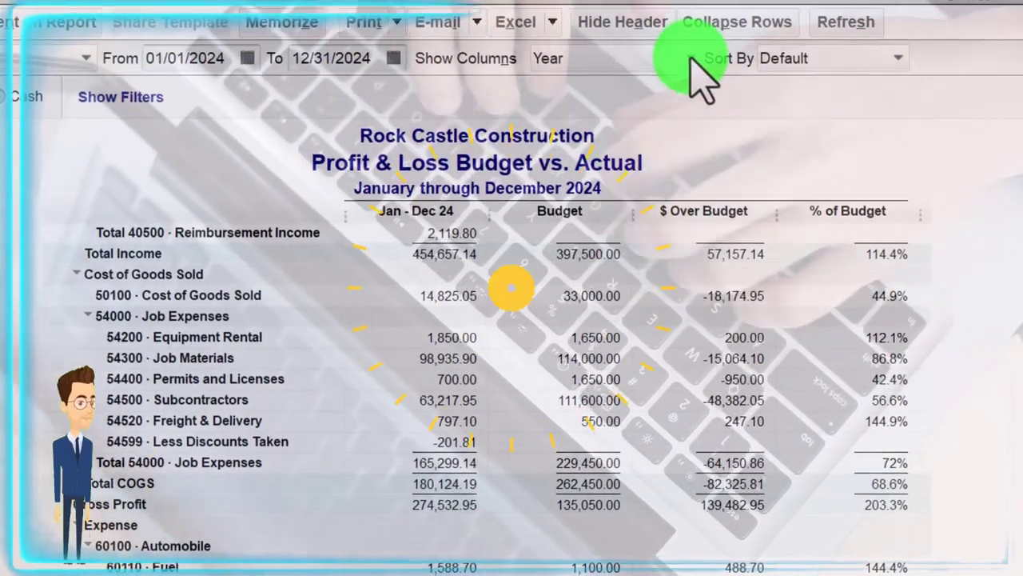
pyautogui.click(686, 62)
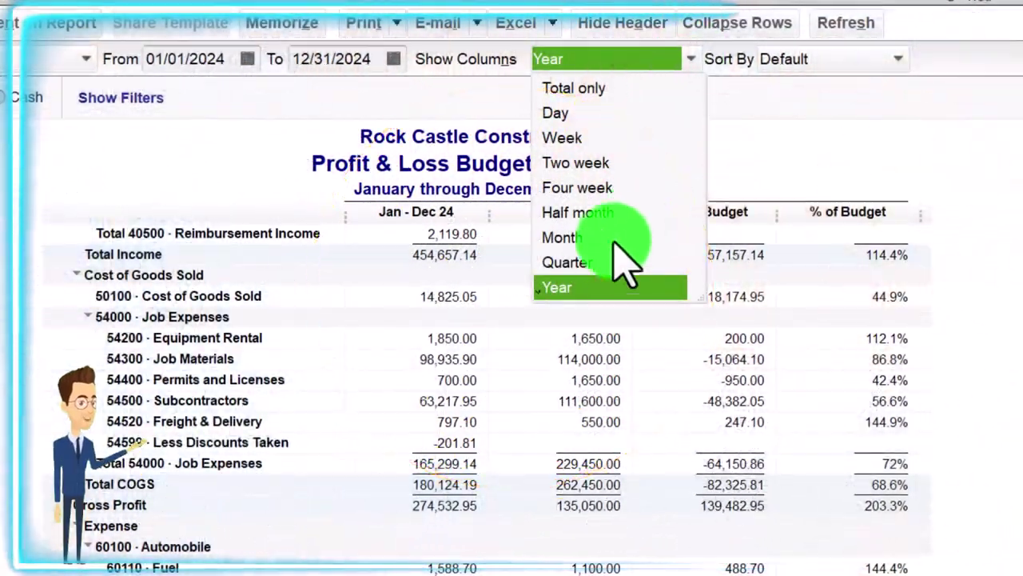
pyautogui.click(582, 262)
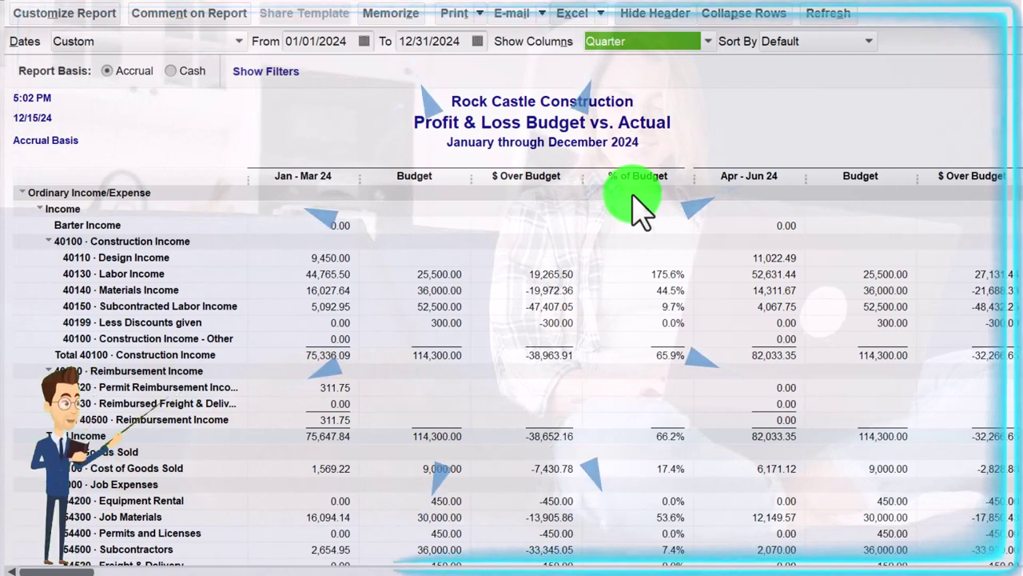
pyautogui.scroll(-8, 639, 209)
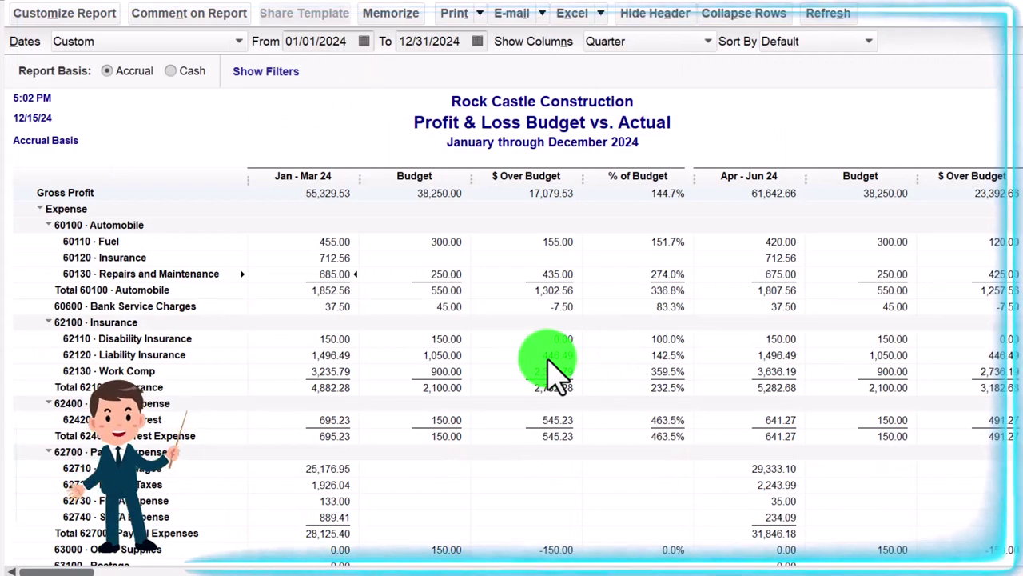
pyautogui.moveTo(71, 571); pyautogui.dragTo(992, 571)
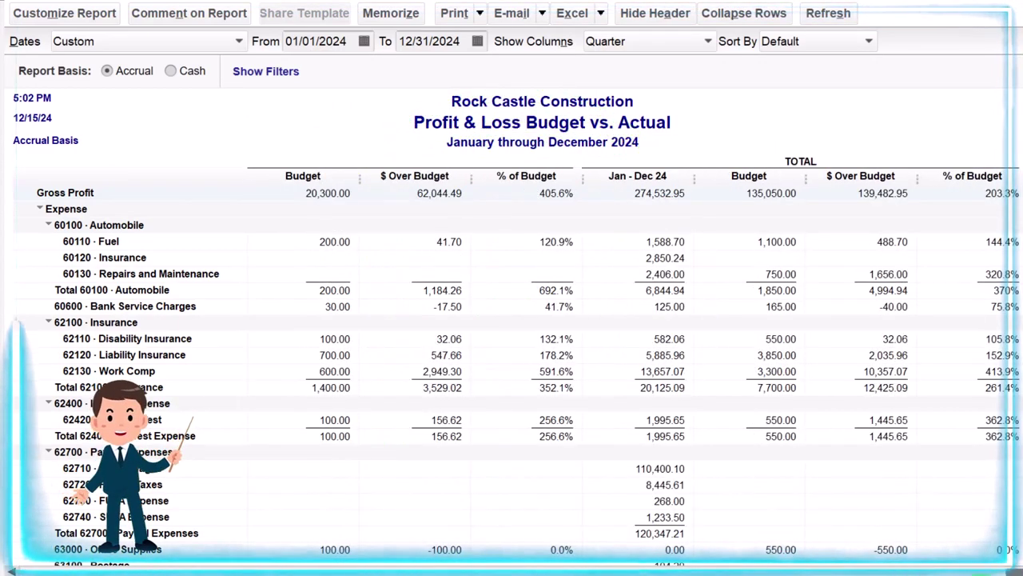